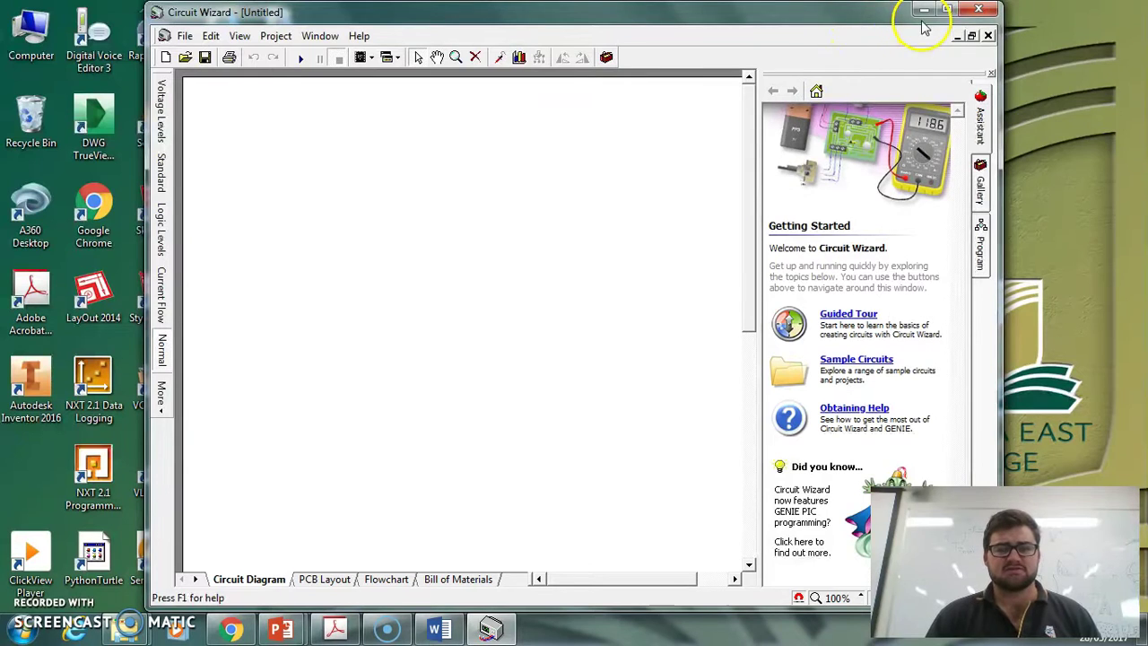
# Step: Maximize the Circuit Wizard window to fill the screen
pyautogui.click(949, 11)
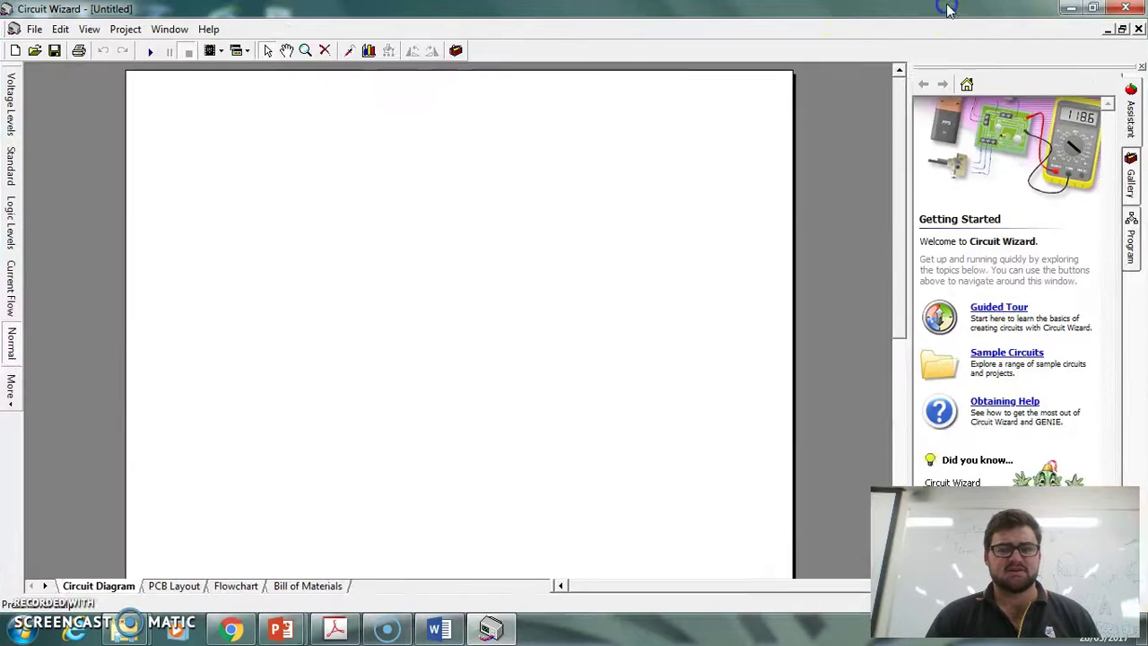
pyautogui.click(125, 30)
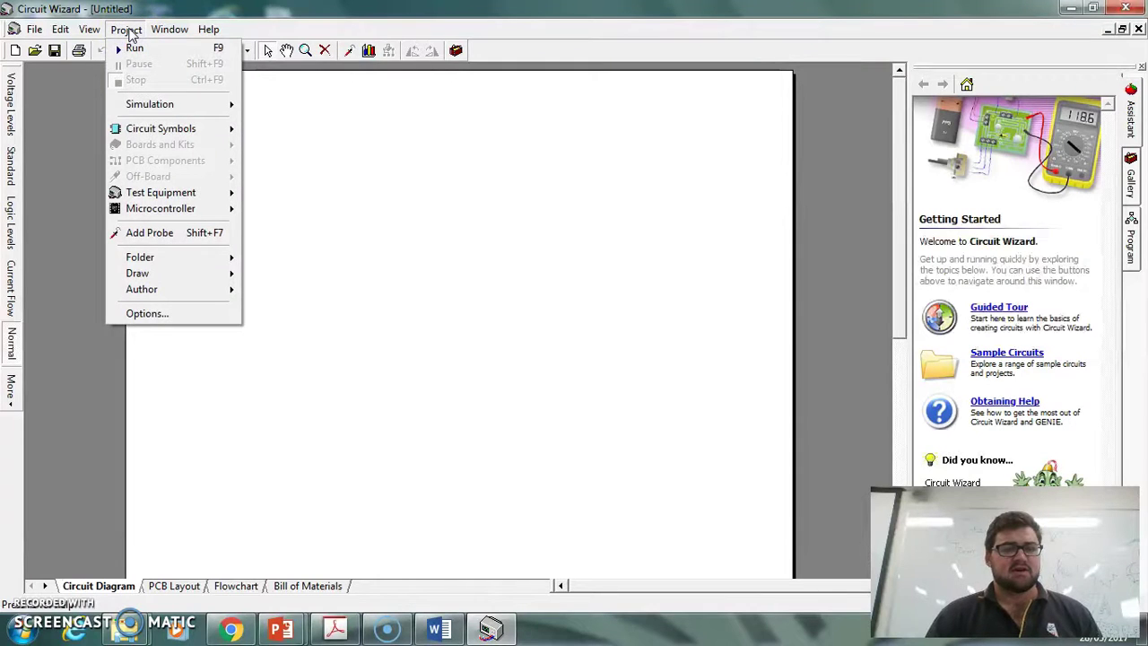
pyautogui.moveTo(134, 45)
pyautogui.mouseDown()
pyautogui.moveTo(192, 70)
pyautogui.moveTo(146, 74)
pyautogui.moveTo(139, 54)
pyautogui.mouseUp()
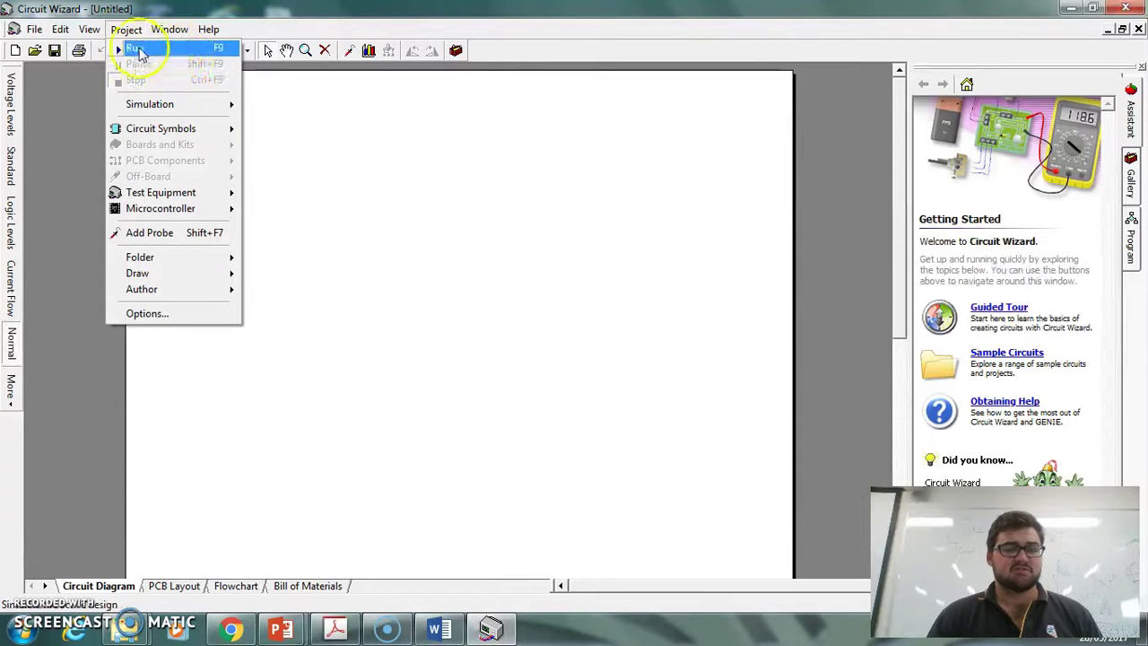
pyautogui.moveTo(178, 108)
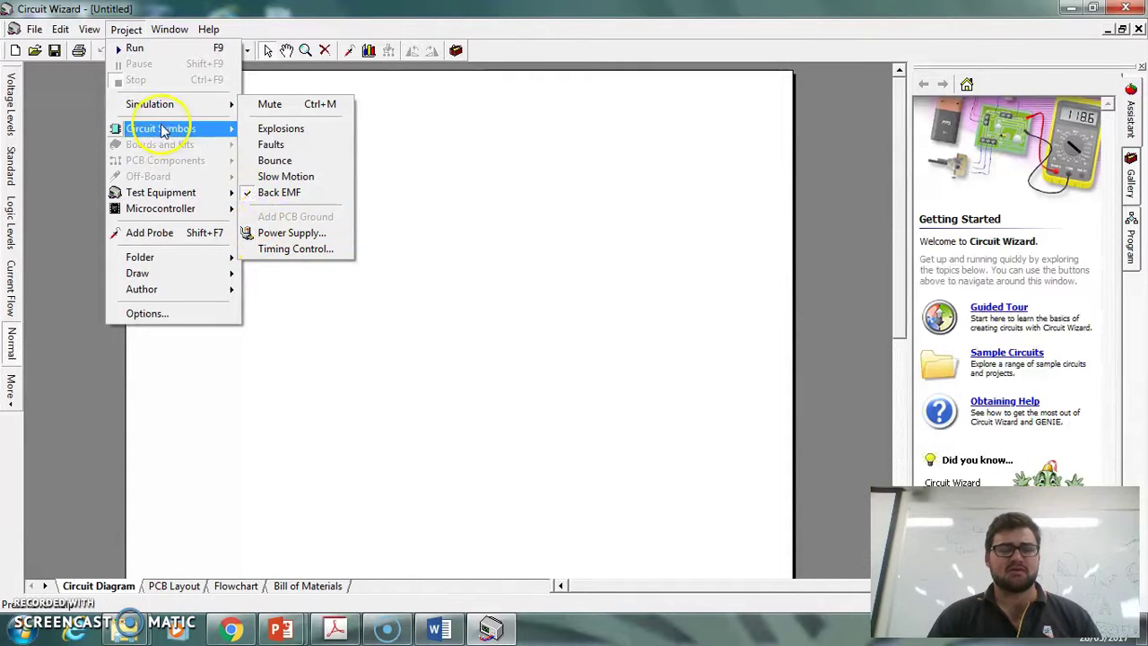
pyautogui.moveTo(161, 128)
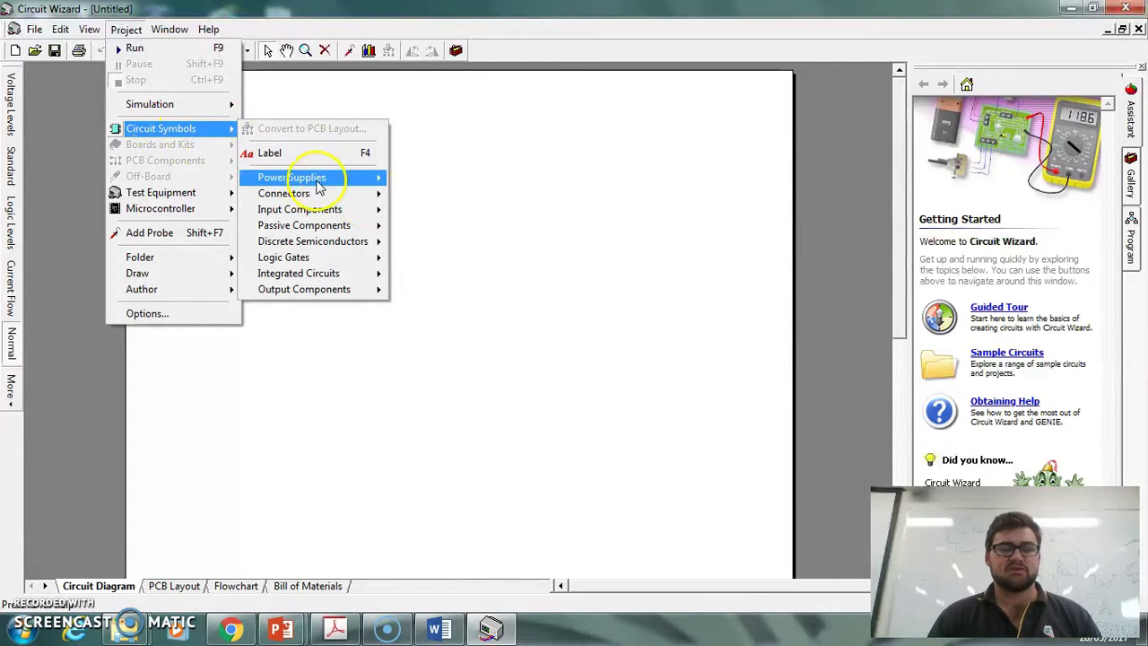
pyautogui.moveTo(317, 186)
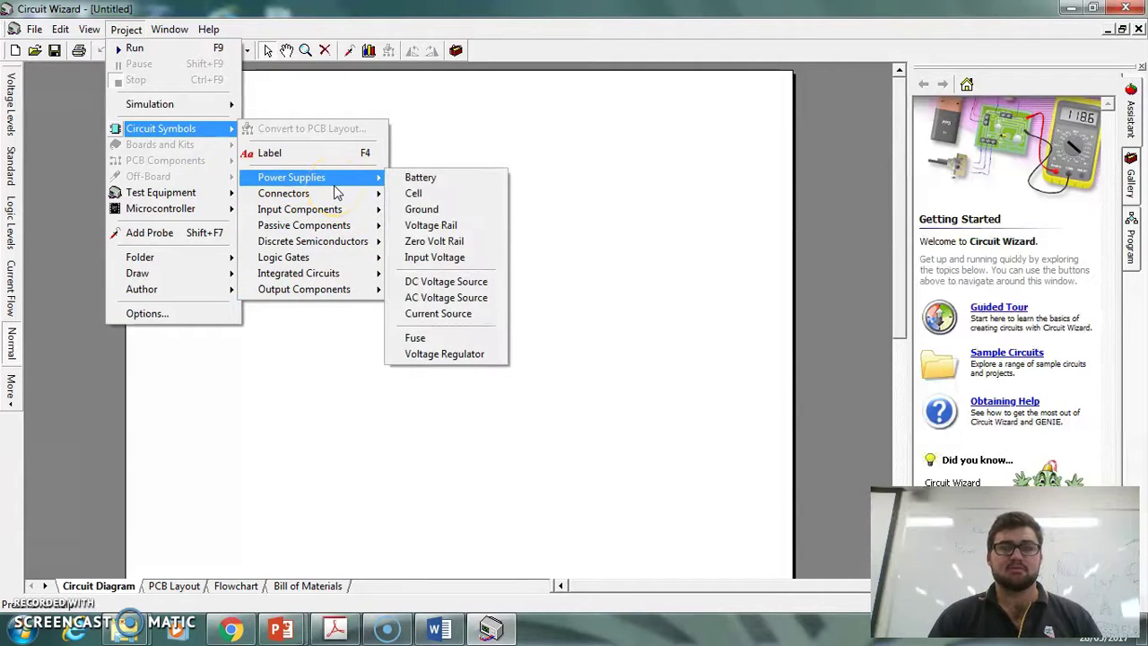
pyautogui.click(165, 197)
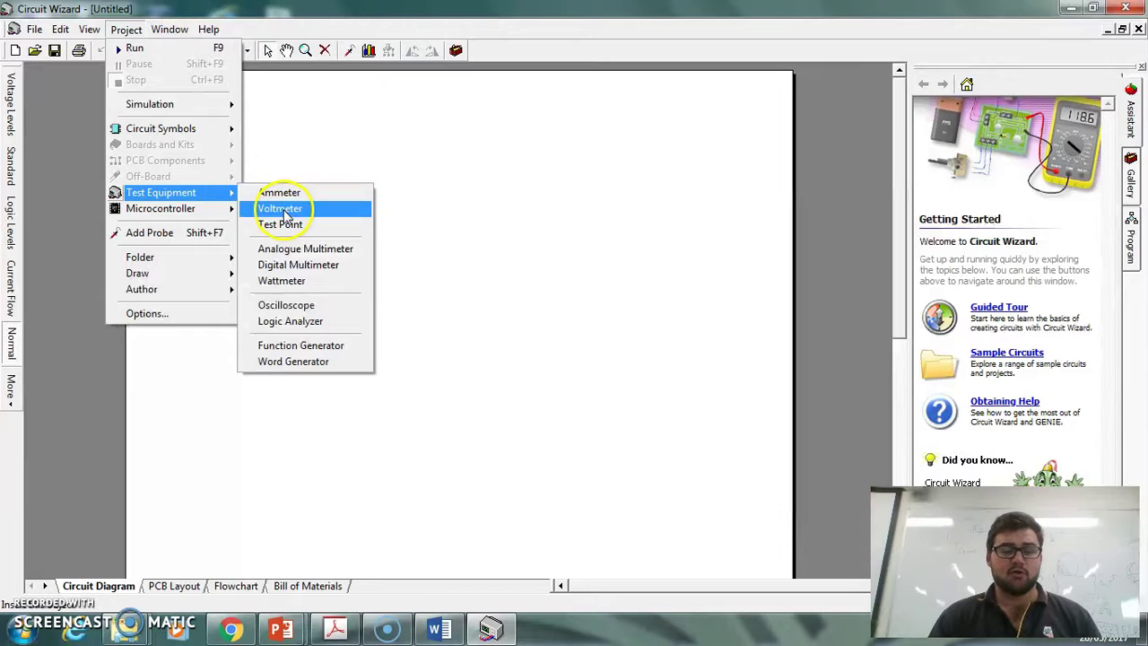
pyautogui.click(289, 228)
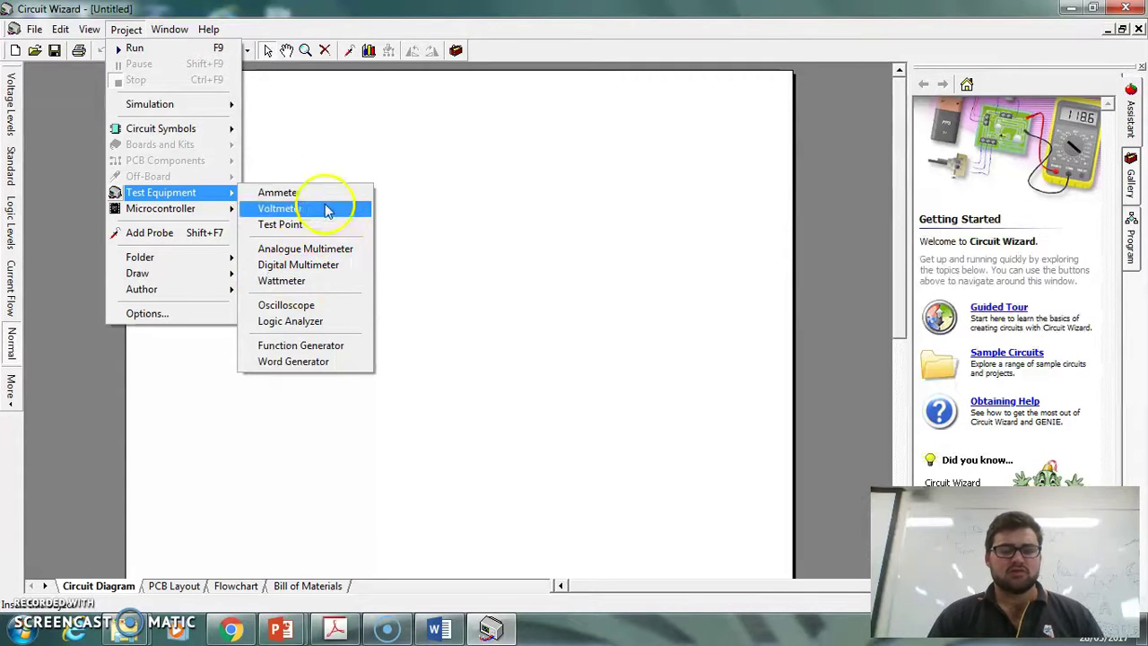
pyautogui.click(409, 217)
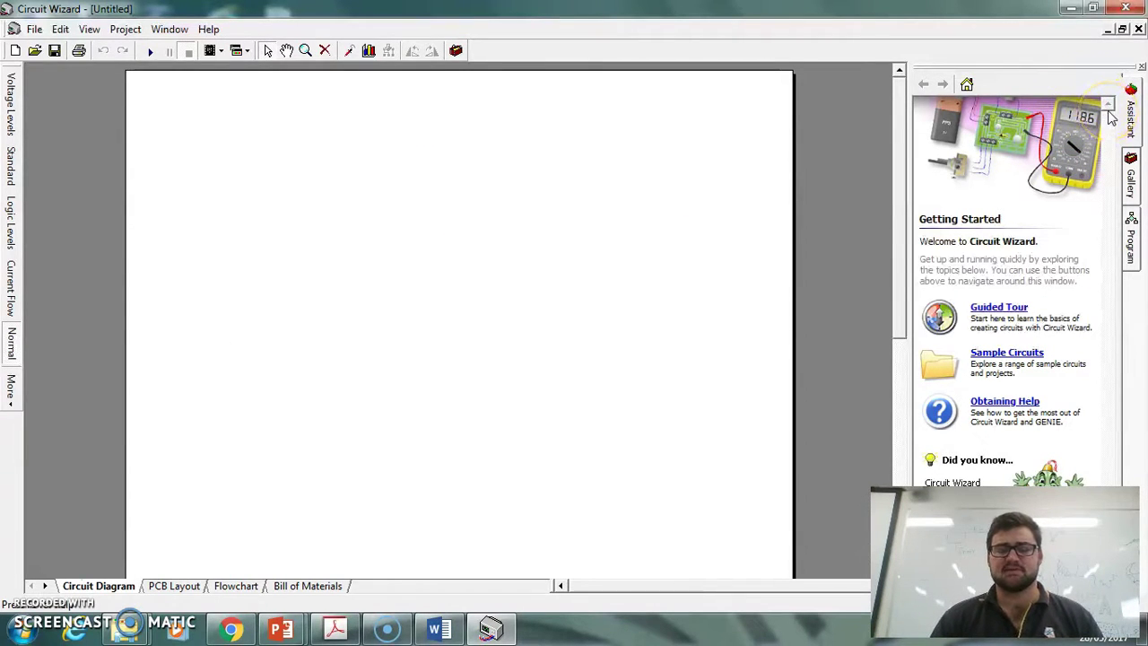
# Step: Place a 9V battery from the Power Supplies gallery onto the diagram
pyautogui.click(1131, 172)
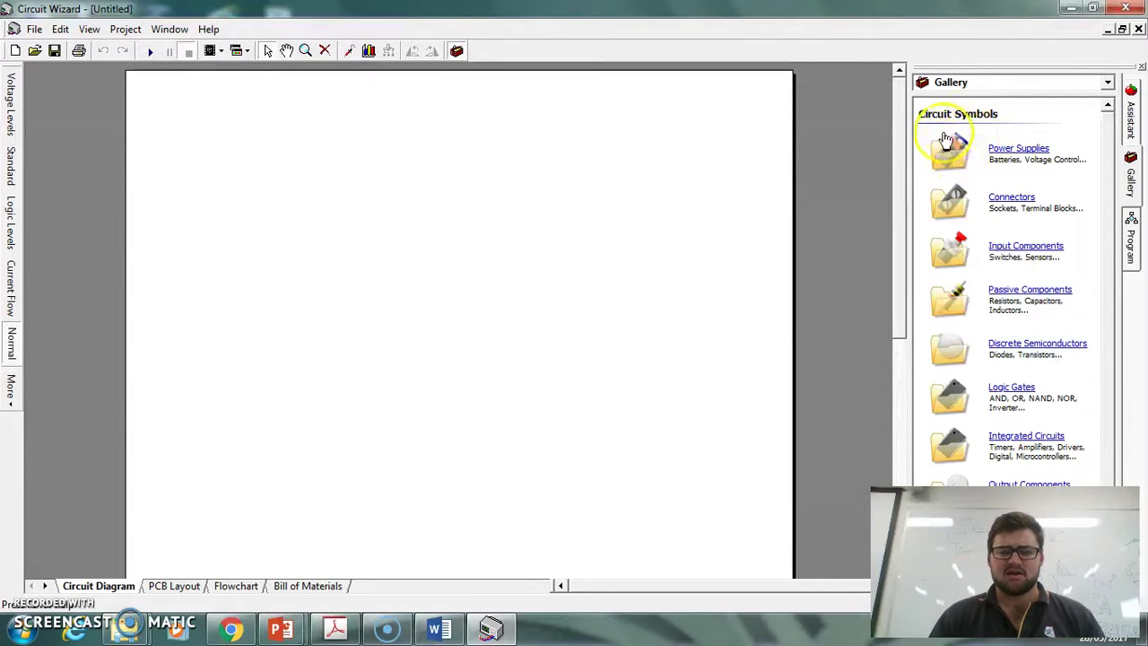
pyautogui.click(1017, 151)
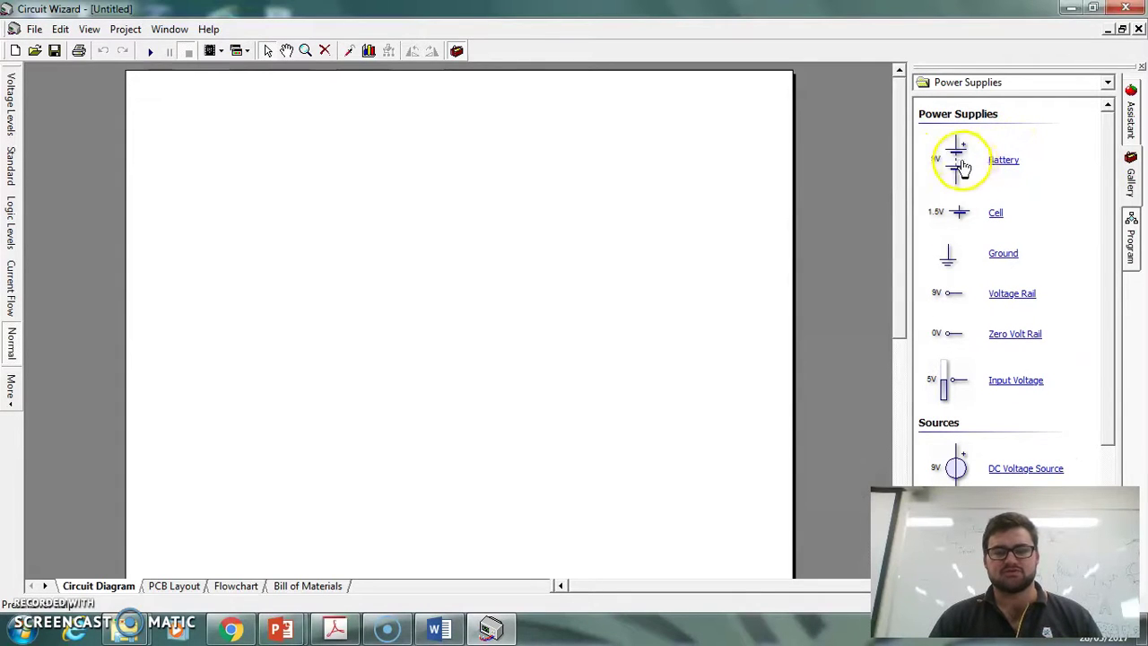
pyautogui.moveTo(956, 158); pyautogui.dragTo(320, 301)
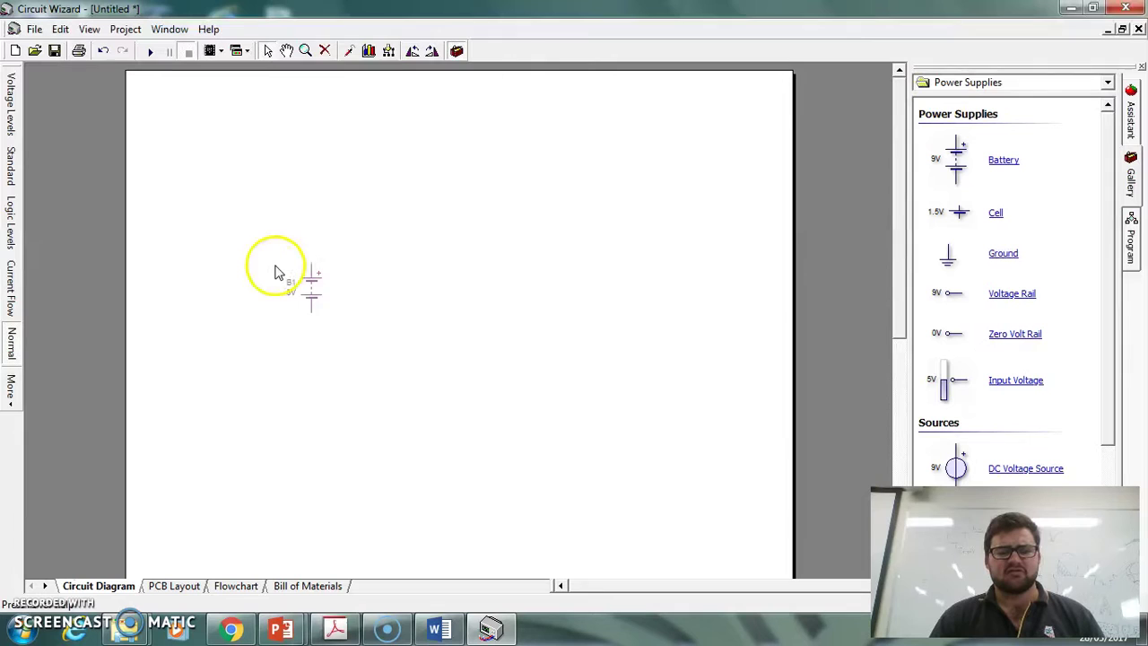
# Step: Rotate battery B1 round in quarter turns until it stands upright again
pyautogui.moveTo(278, 273); pyautogui.dragTo(338, 322)
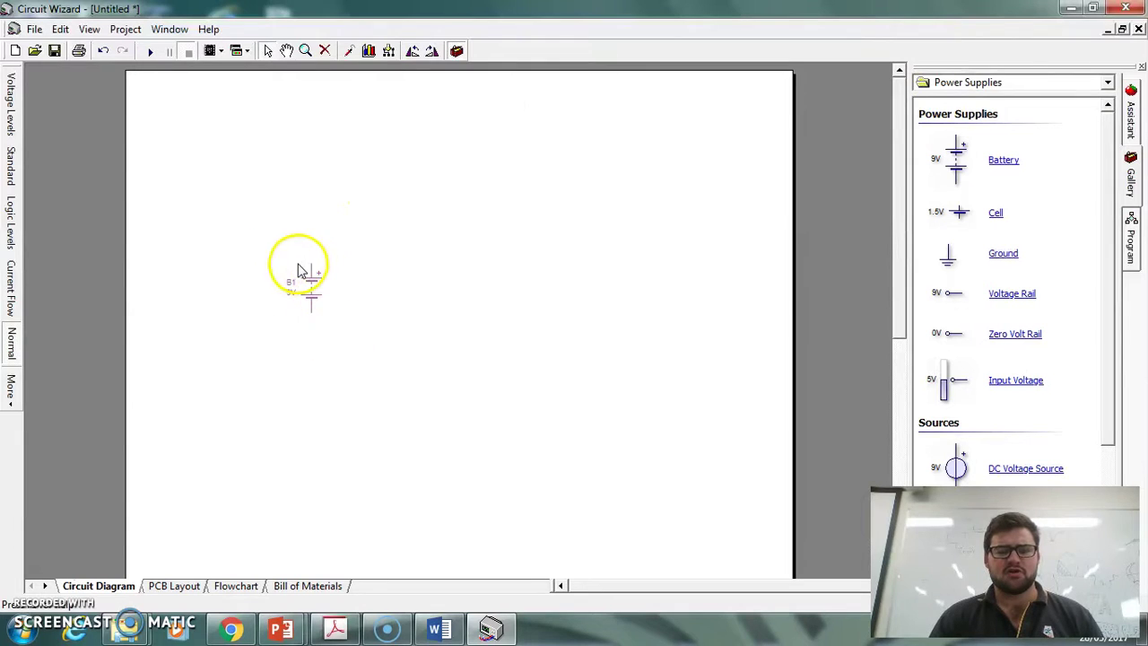
pyautogui.click(430, 53)
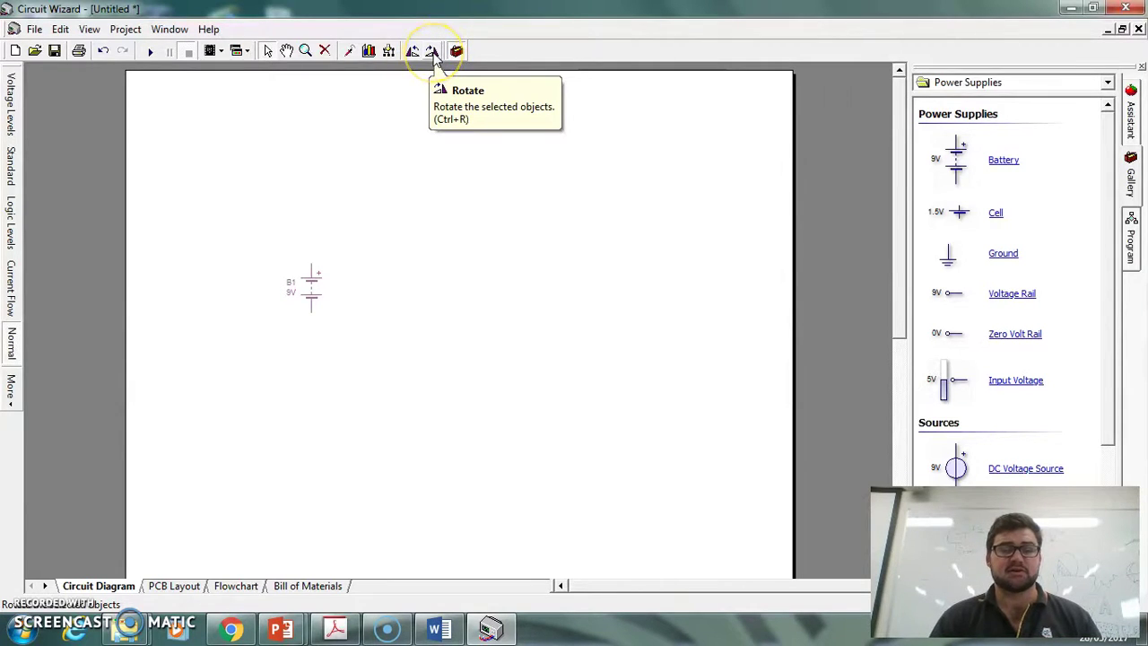
pyautogui.click(432, 52)
pyautogui.click(432, 52)
pyautogui.click(433, 52)
pyautogui.click(433, 52)
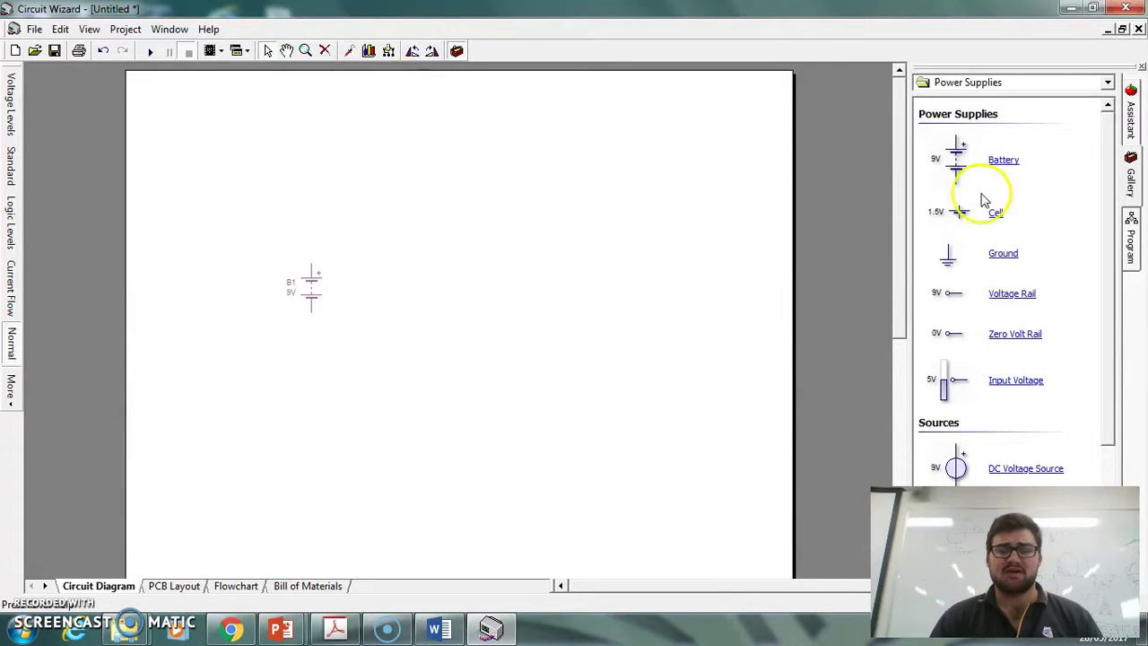
# Step: Place an SPST switch from the Switches gallery above the battery
pyautogui.click(1108, 82)
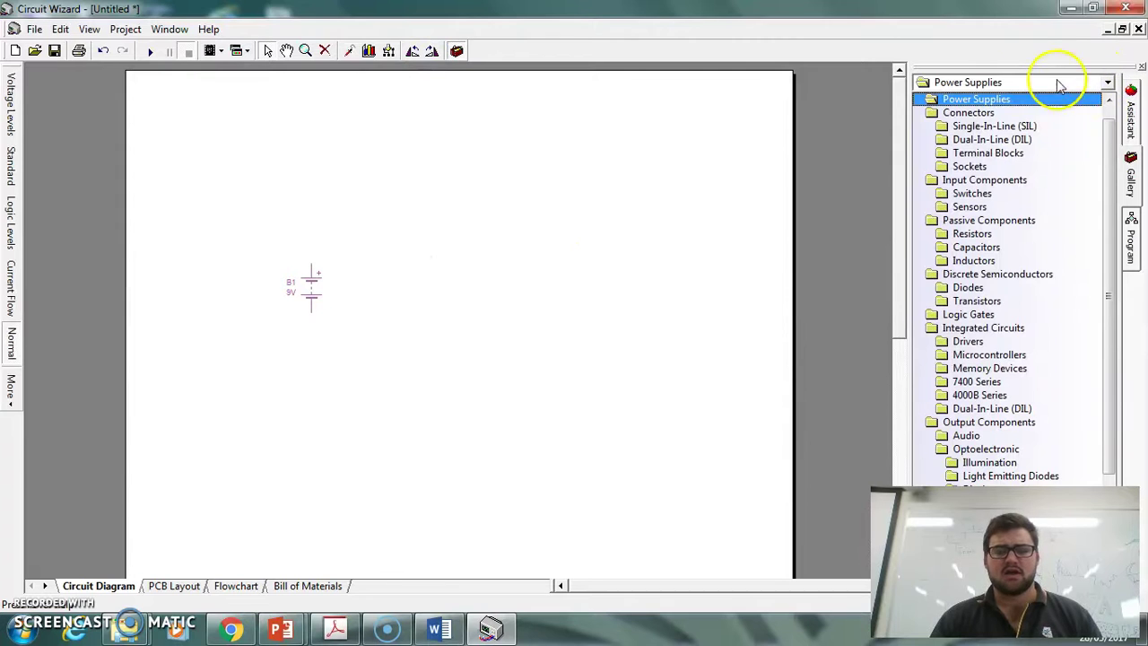
pyautogui.click(994, 203)
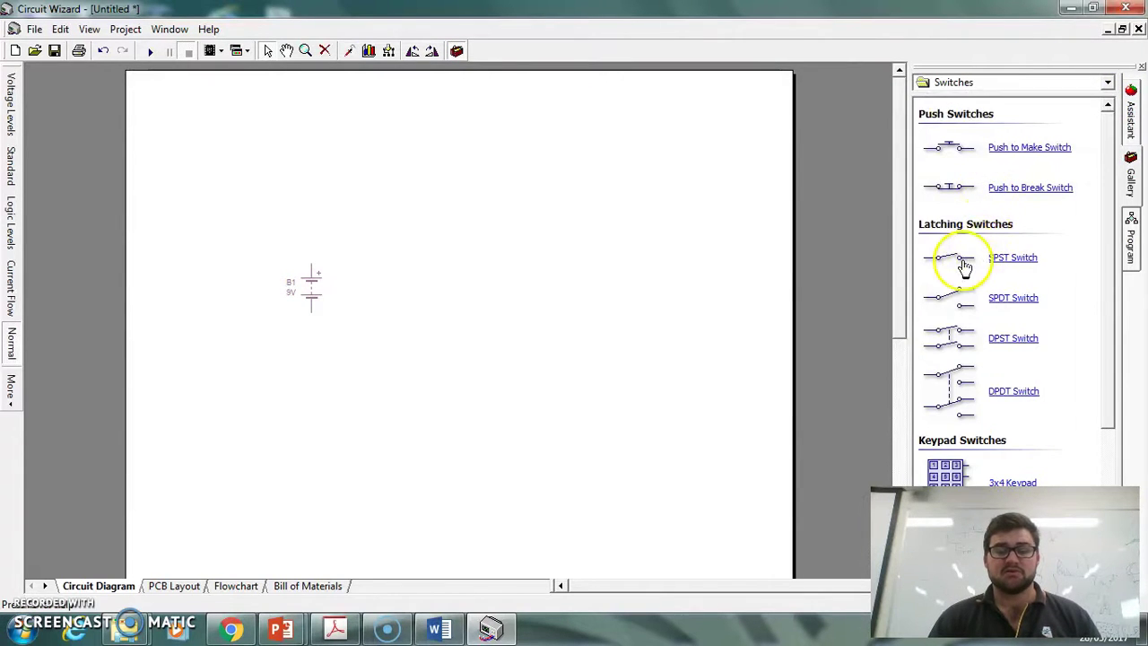
pyautogui.moveTo(956, 259); pyautogui.dragTo(354, 247)
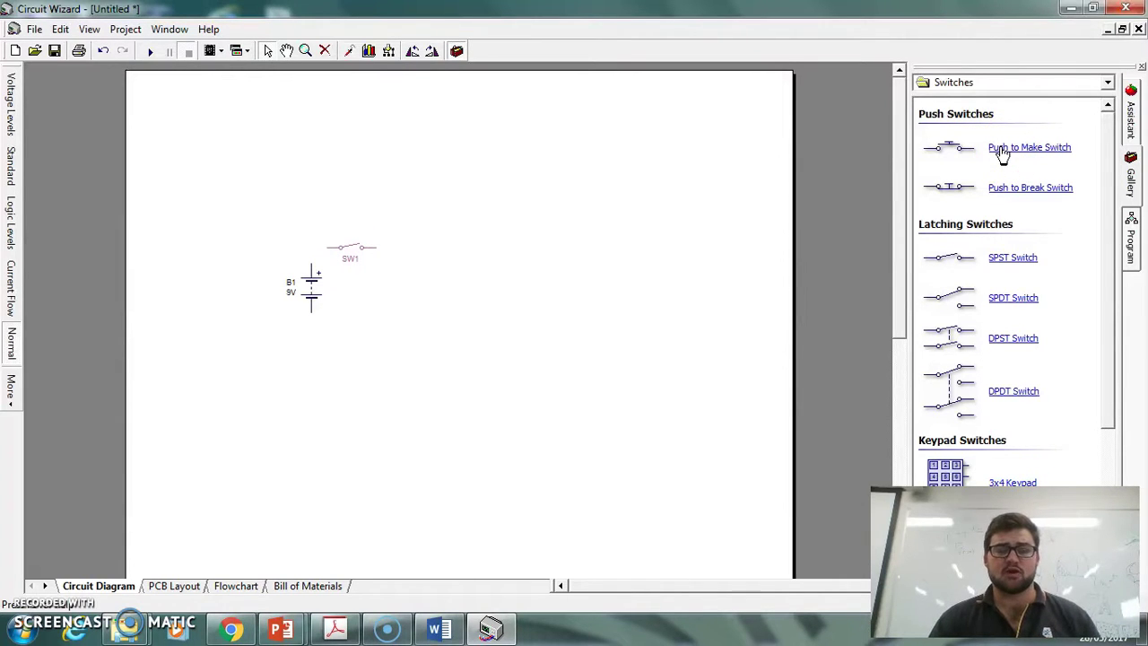
pyautogui.moveTo(946, 148); pyautogui.dragTo(853, 149)
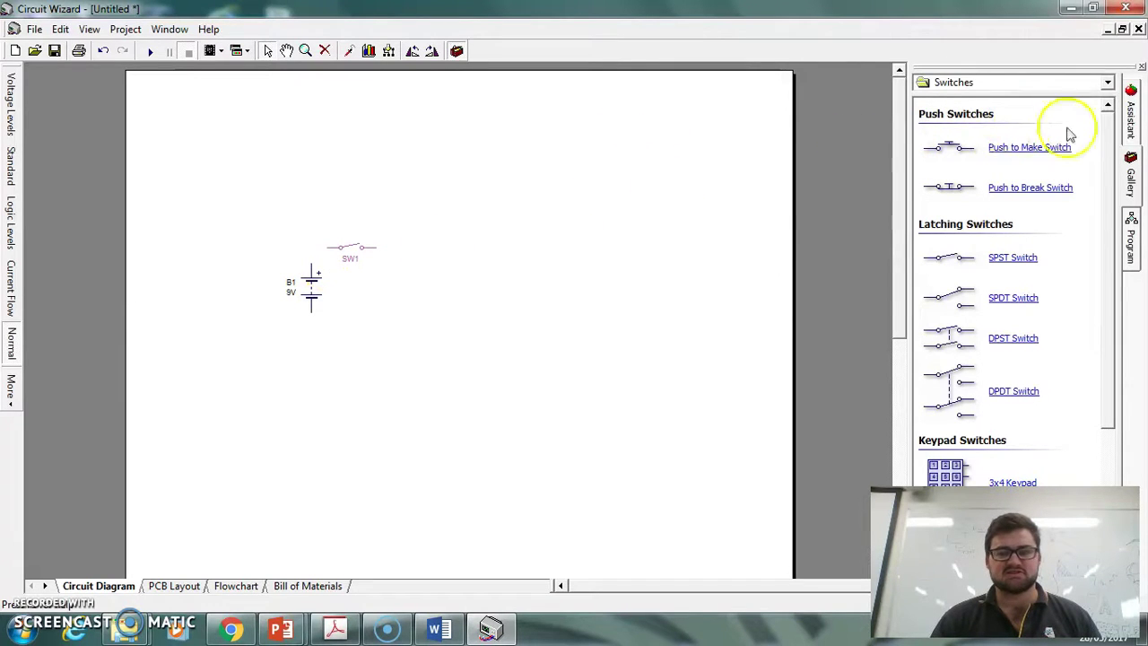
# Step: Place a 1k resistor from the Resistors gallery to the battery's right
pyautogui.click(1107, 82)
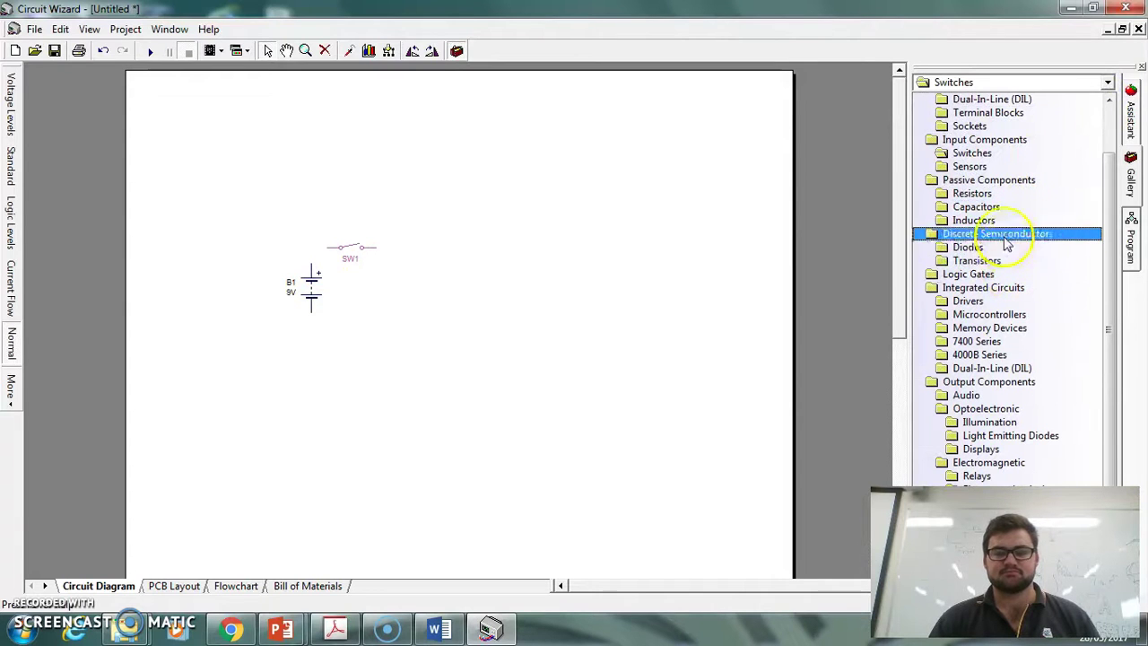
pyautogui.click(981, 195)
pyautogui.moveTo(956, 161); pyautogui.dragTo(395, 302)
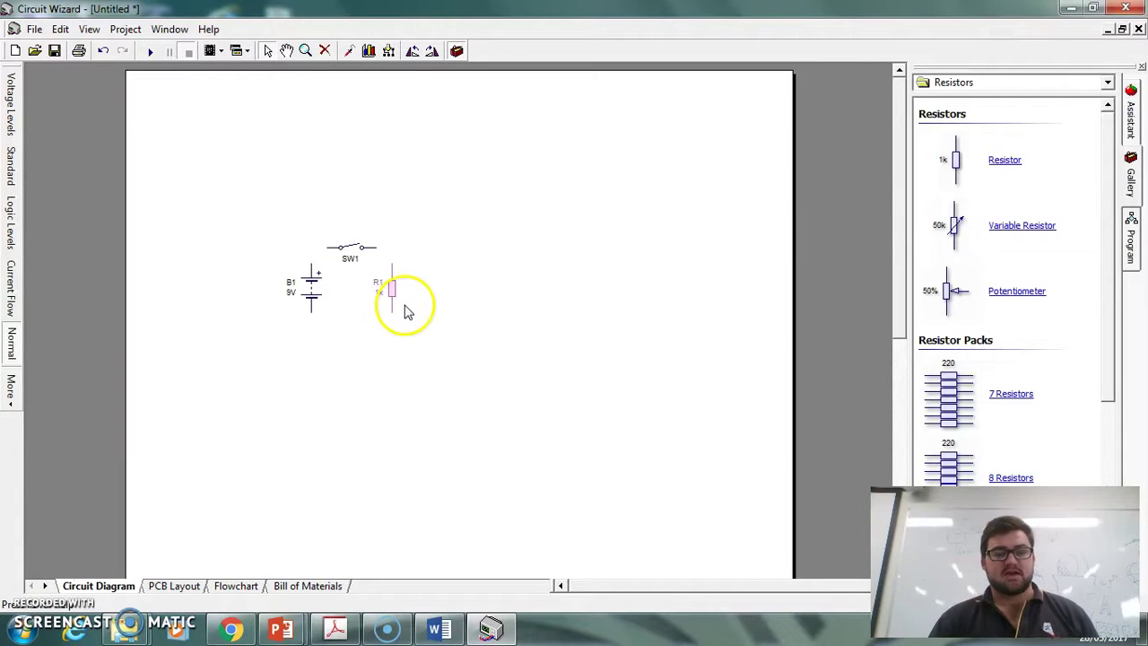
# Step: Place LED D1 below the switch, rotated to lie horizontally, then deselect it
pyautogui.click(1108, 83)
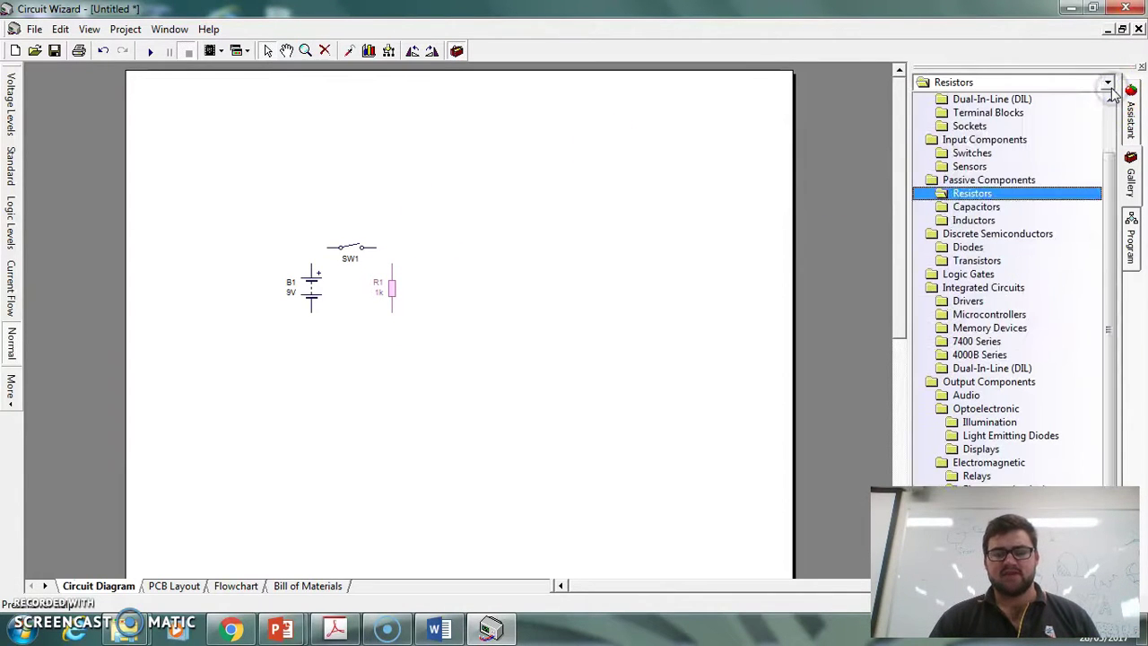
pyautogui.click(1001, 438)
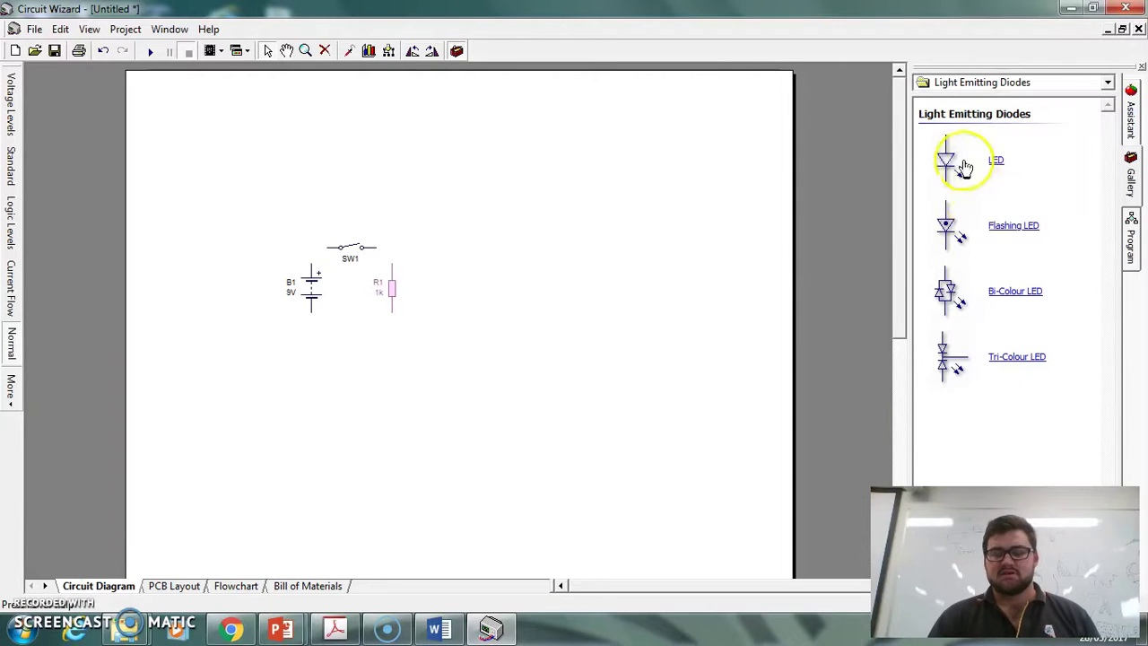
pyautogui.moveTo(948, 165); pyautogui.dragTo(358, 339)
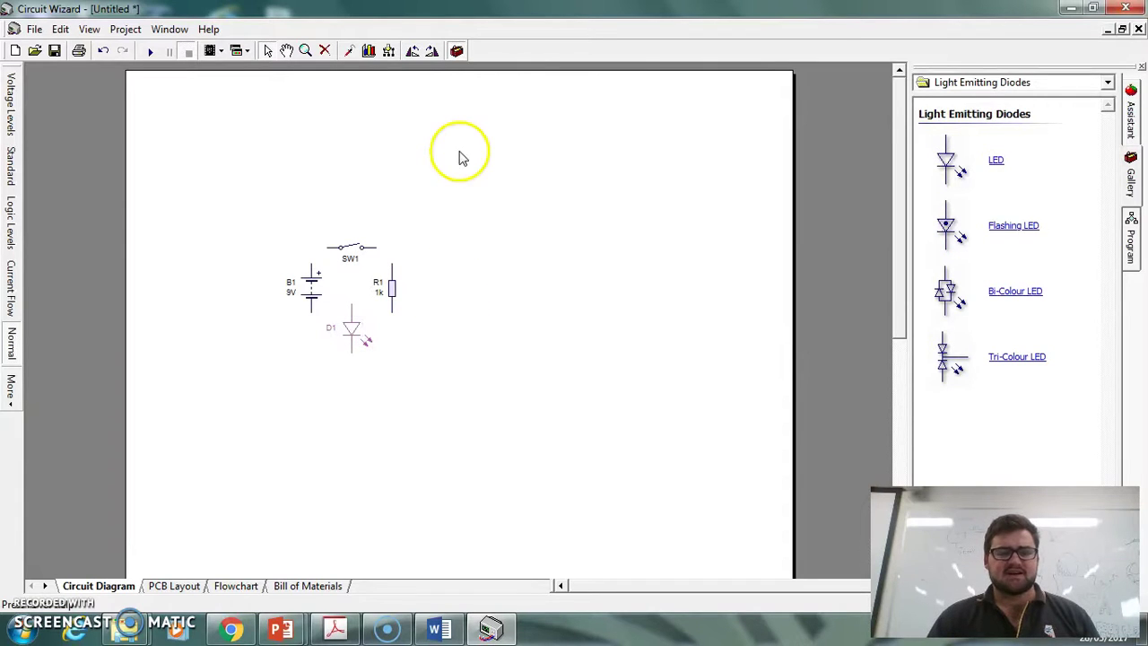
pyautogui.click(432, 51)
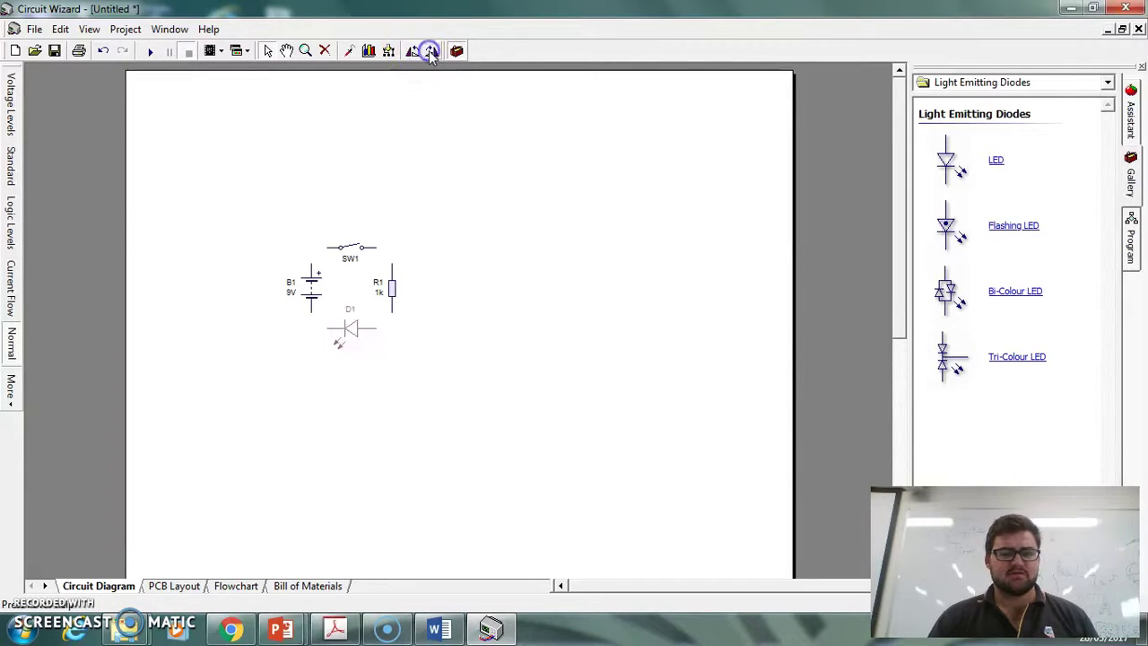
pyautogui.click(401, 336)
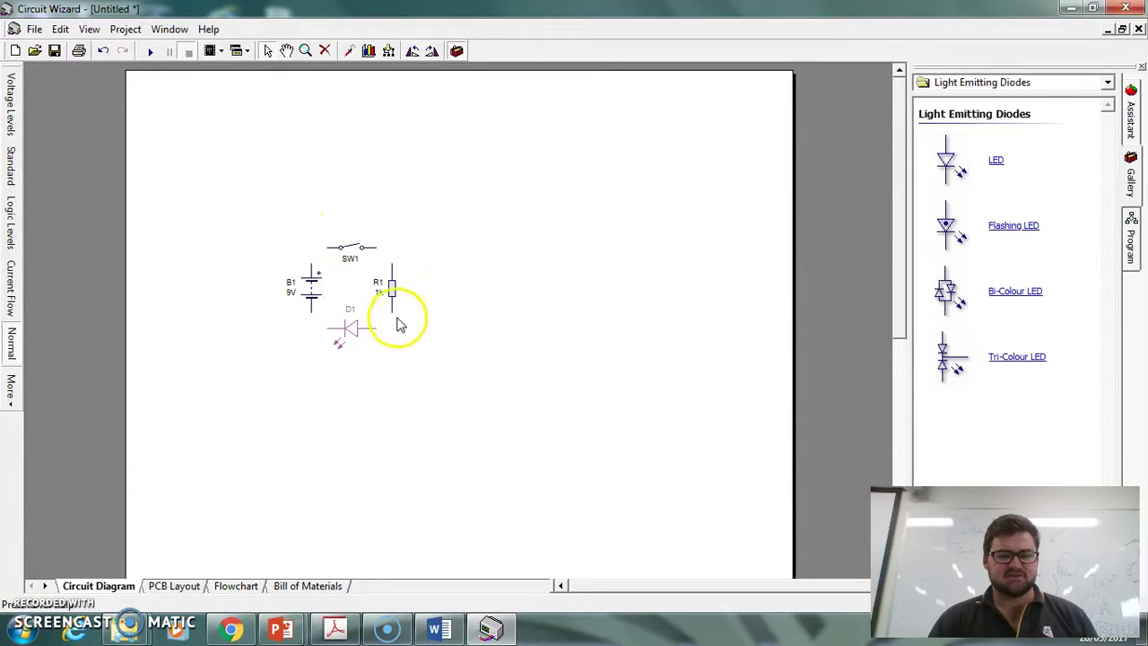
pyautogui.click(295, 195)
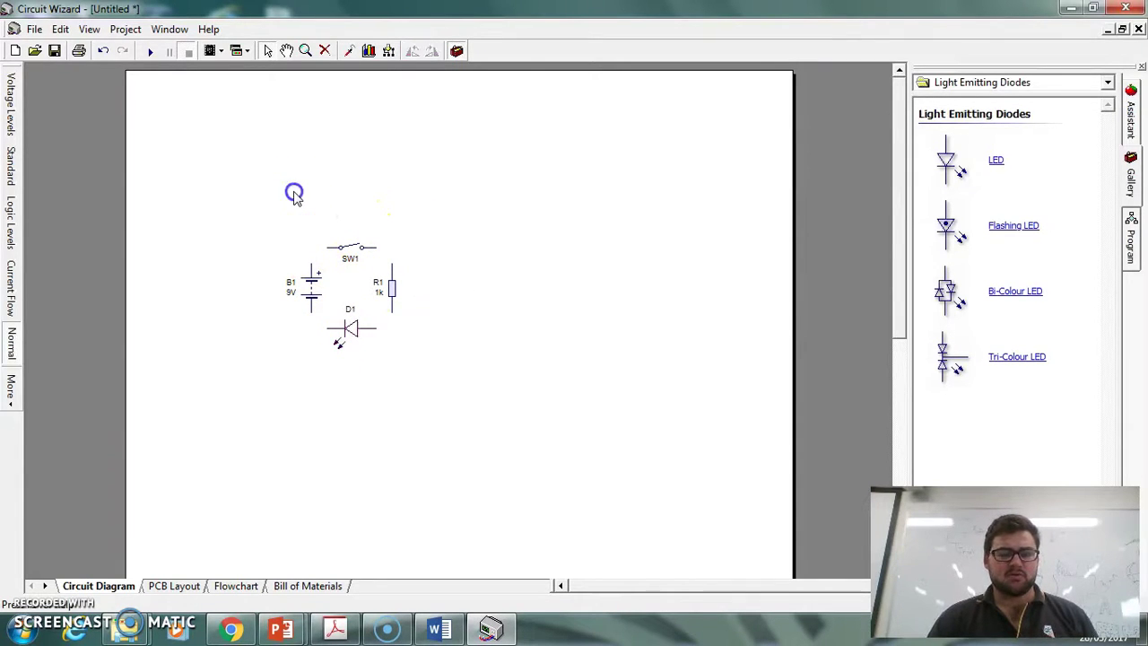
# Step: Wire the battery's positive terminal to switch SW1
pyautogui.click(311, 271)
pyautogui.click(317, 267)
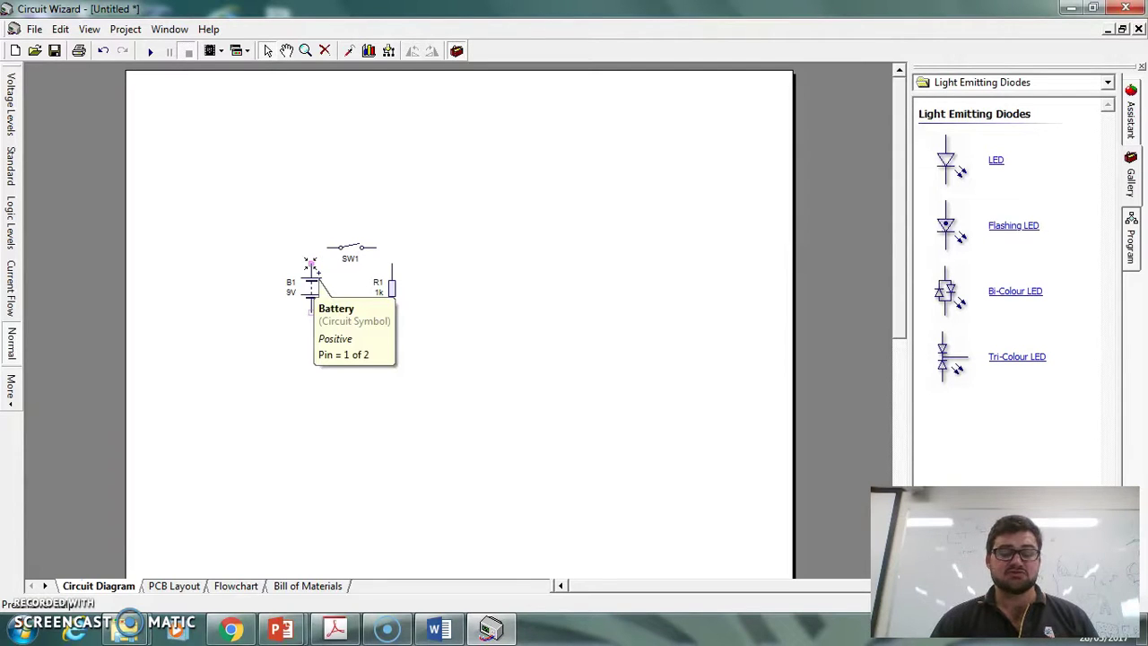
pyautogui.click(310, 265)
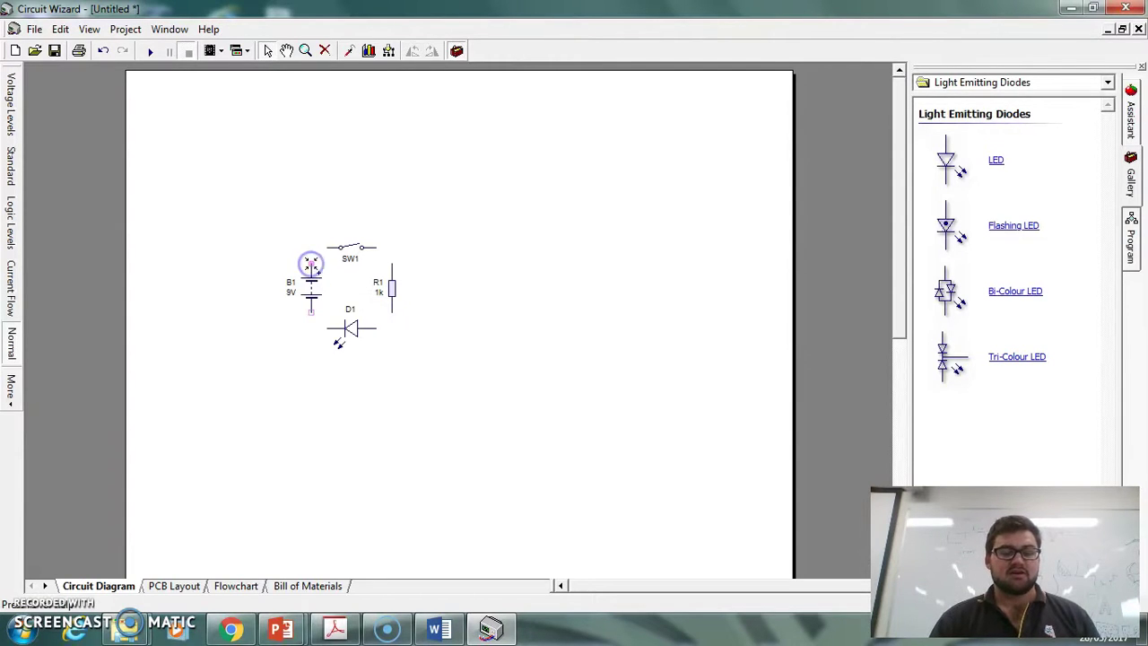
pyautogui.click(322, 247)
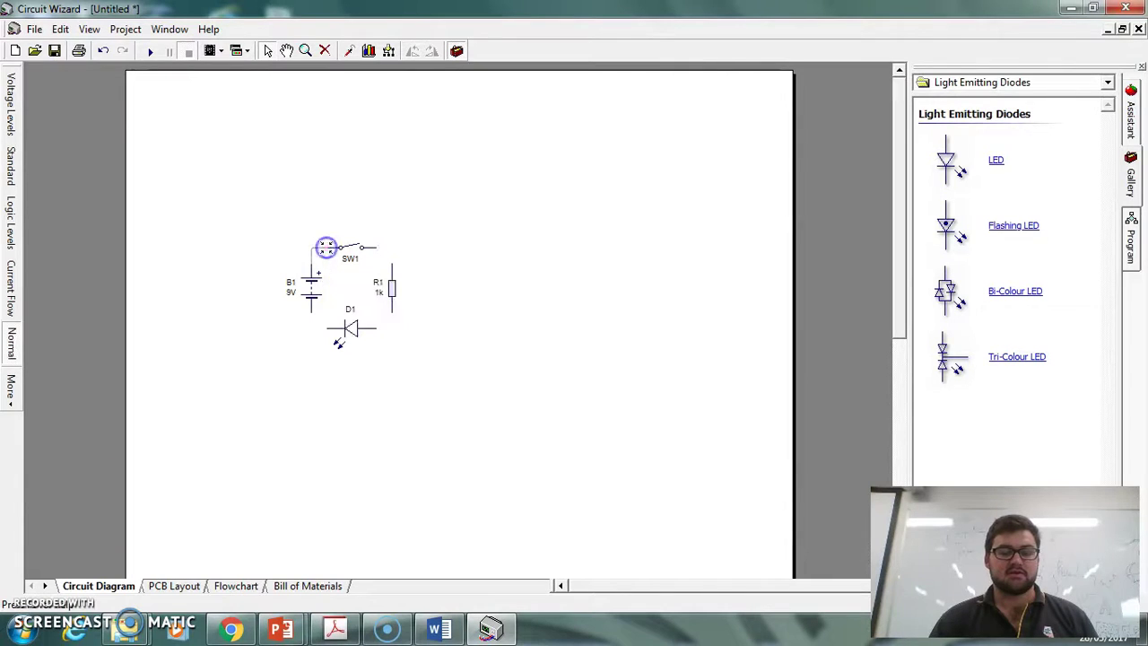
pyautogui.click(292, 259)
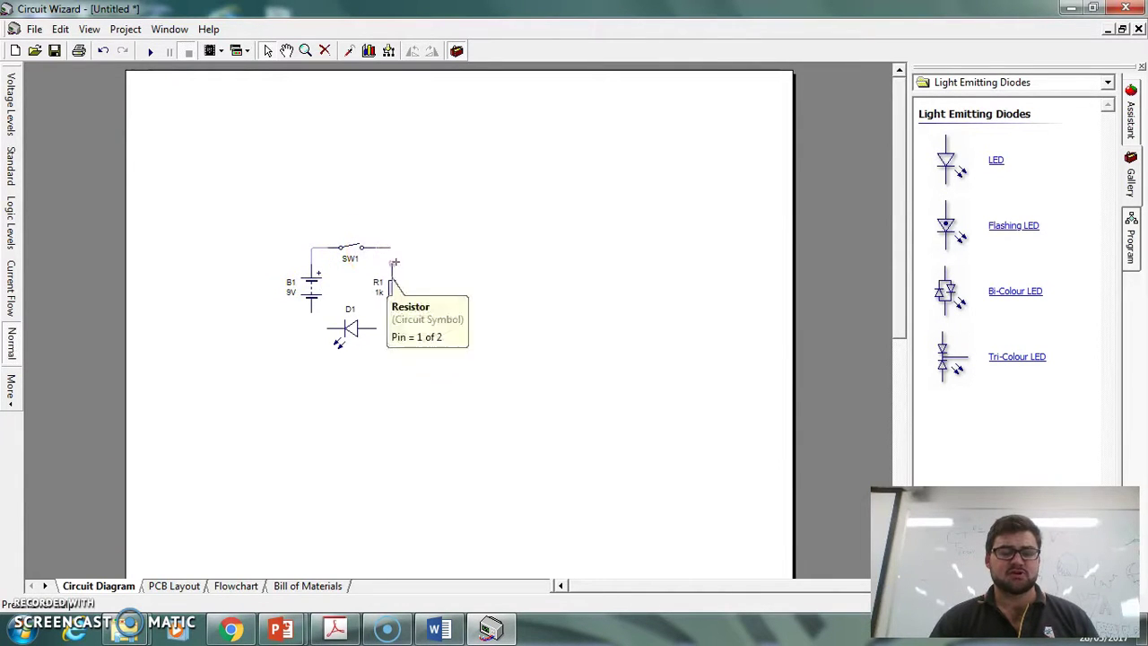
# Step: Wire SW1 to R1, R1 to the LED, and the LED to the battery's negative terminal
pyautogui.click(392, 260)
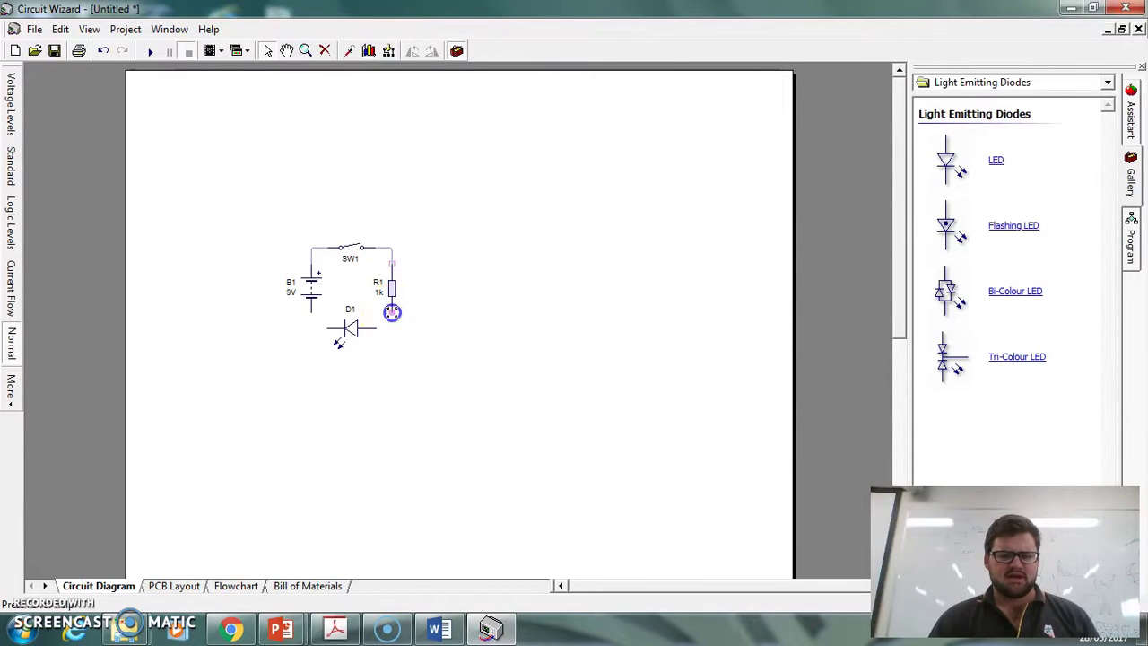
pyautogui.click(371, 328)
pyautogui.click(323, 331)
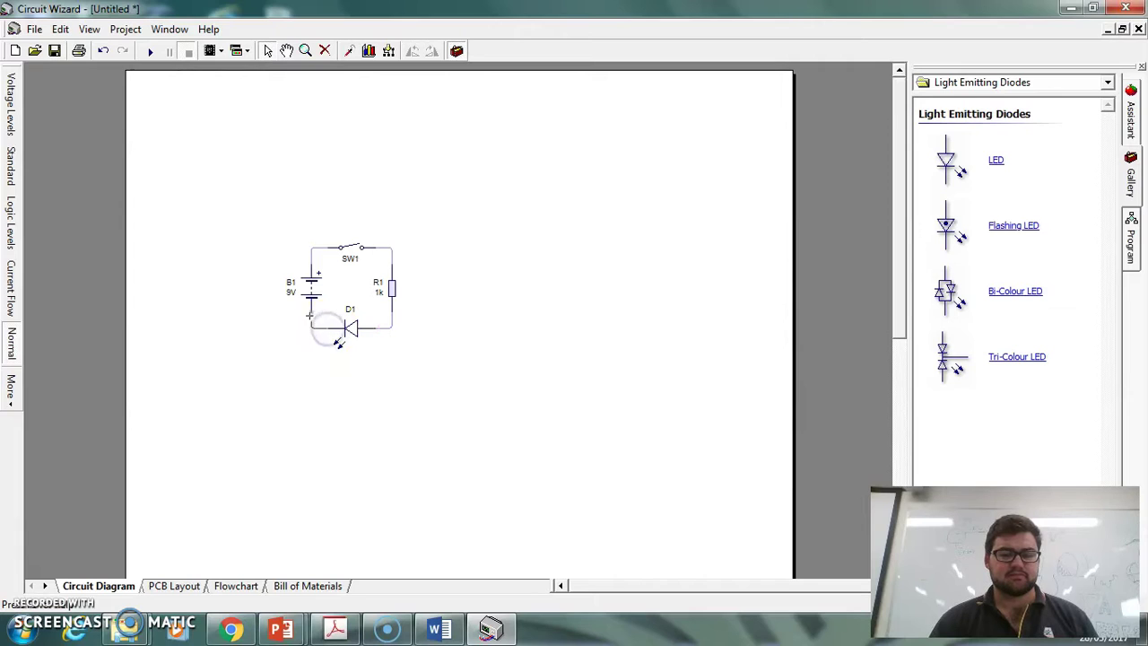
pyautogui.click(309, 312)
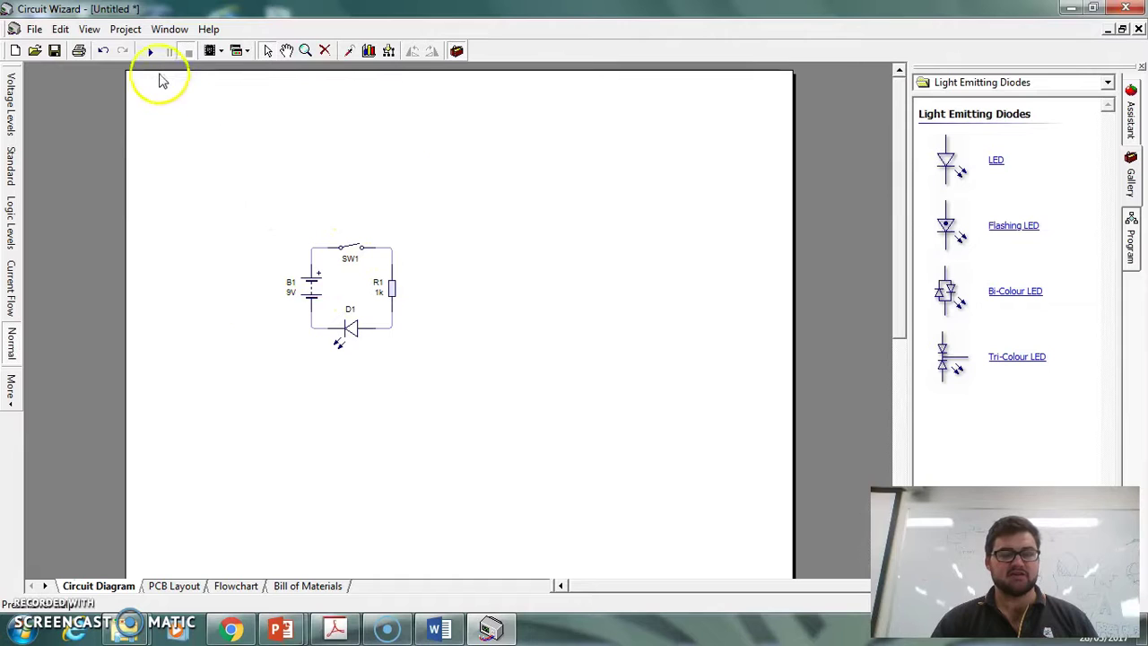
# Step: Start the circuit simulation with Run
pyautogui.click(125, 29)
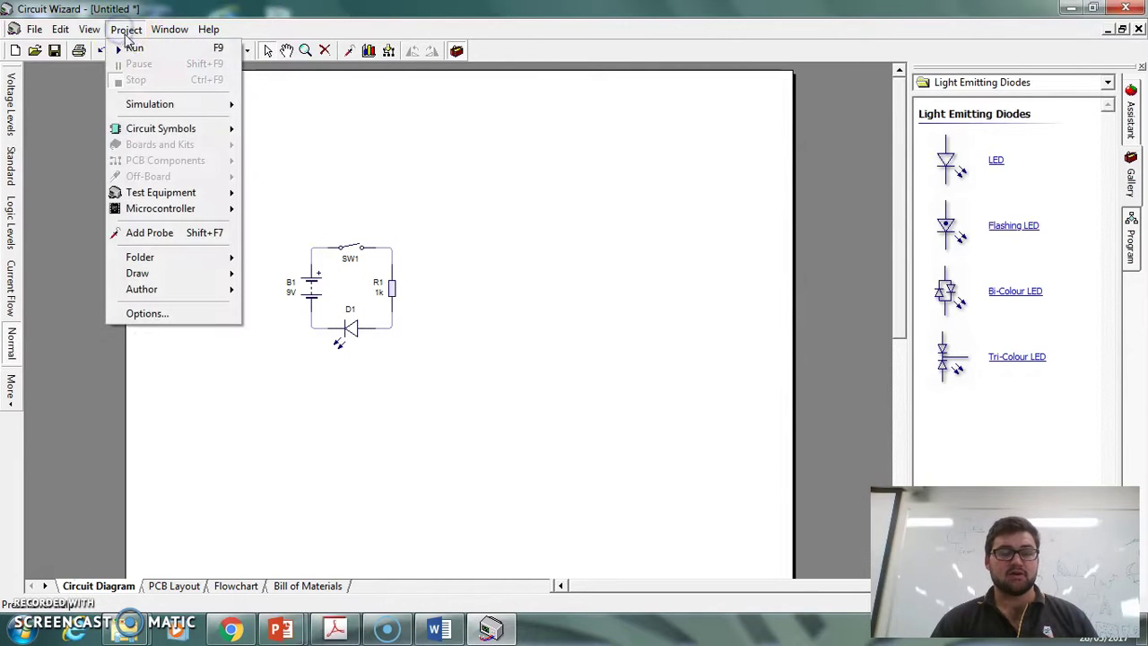
pyautogui.click(302, 131)
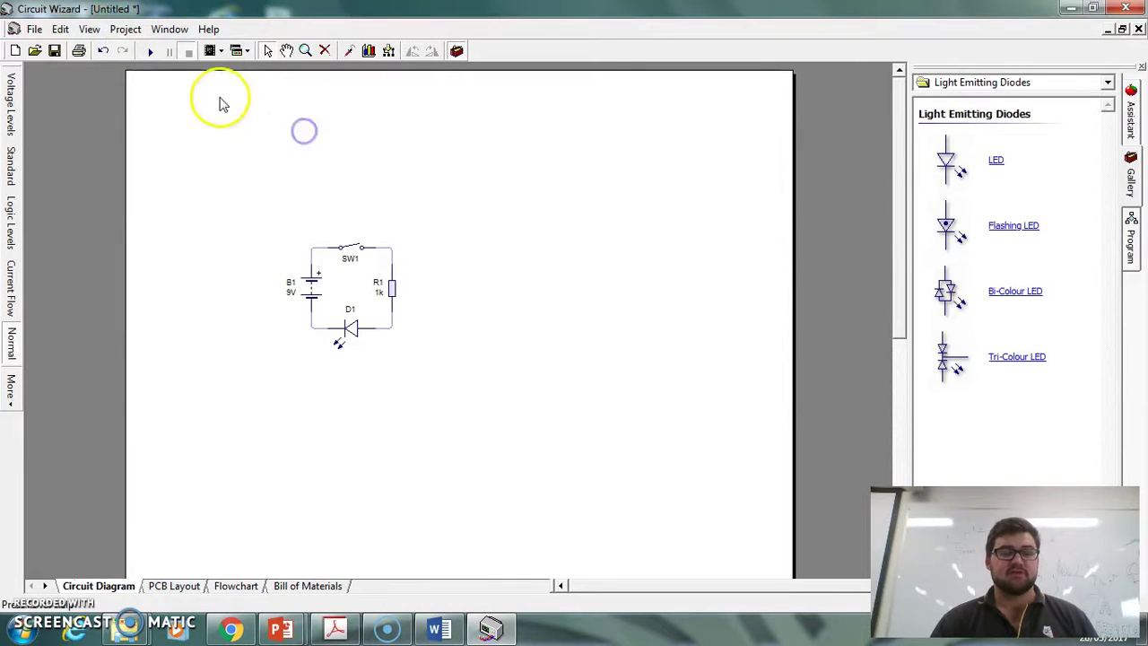
pyautogui.click(150, 52)
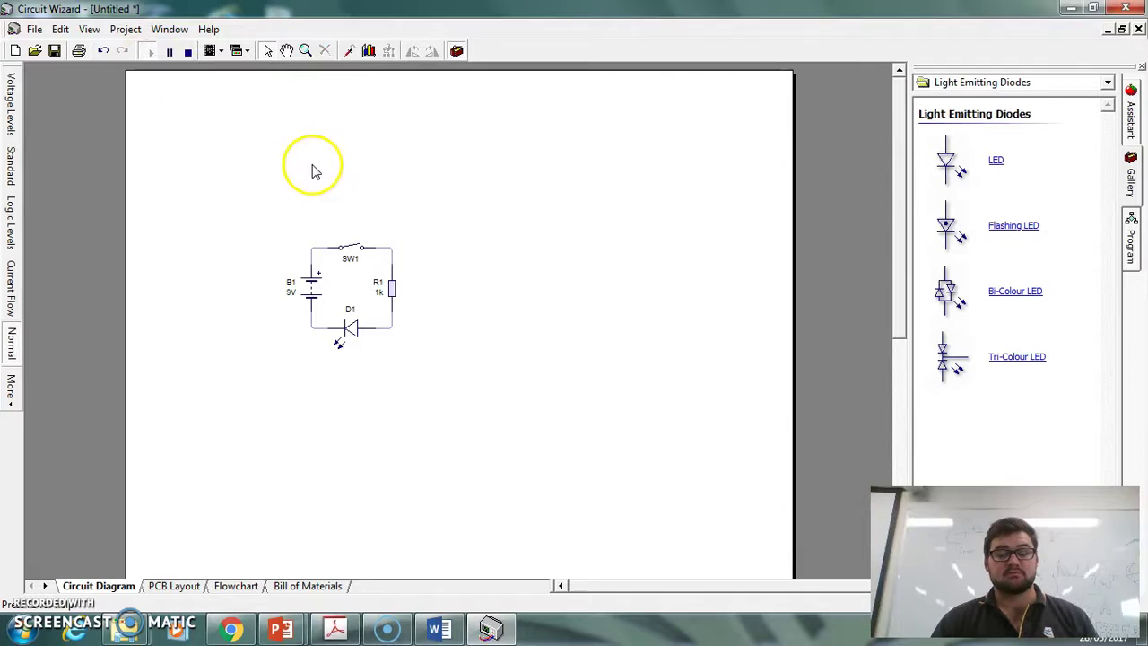
# Step: Close SW1 to light D1 red, then toggle it back open
pyautogui.click(356, 252)
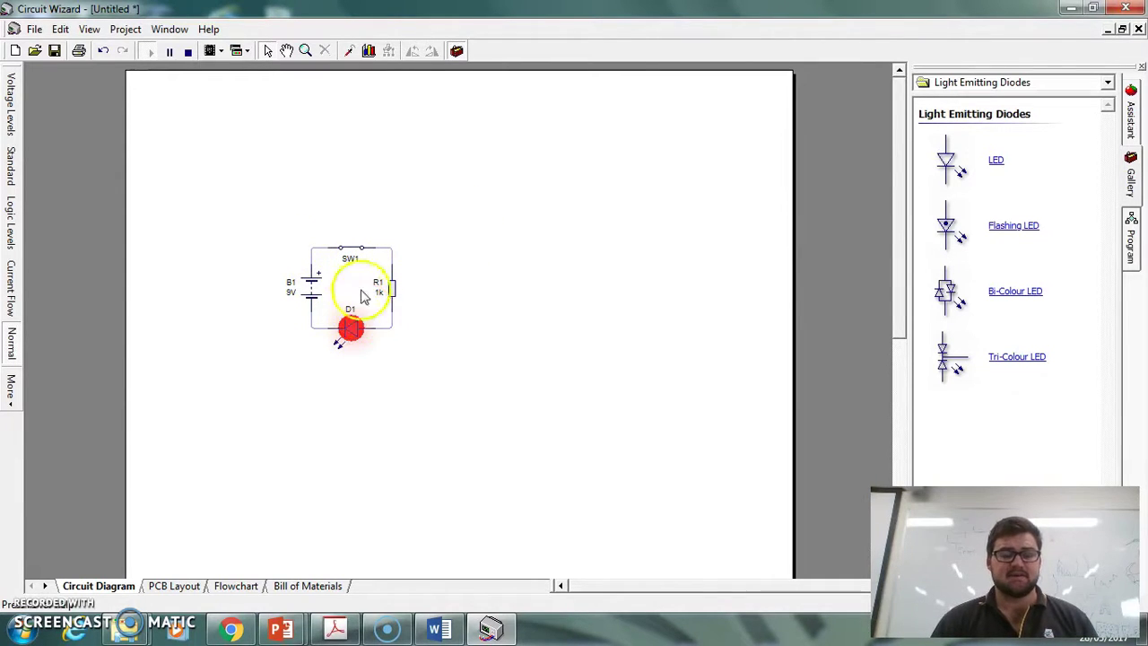
pyautogui.click(351, 251)
pyautogui.click(350, 252)
pyautogui.click(350, 252)
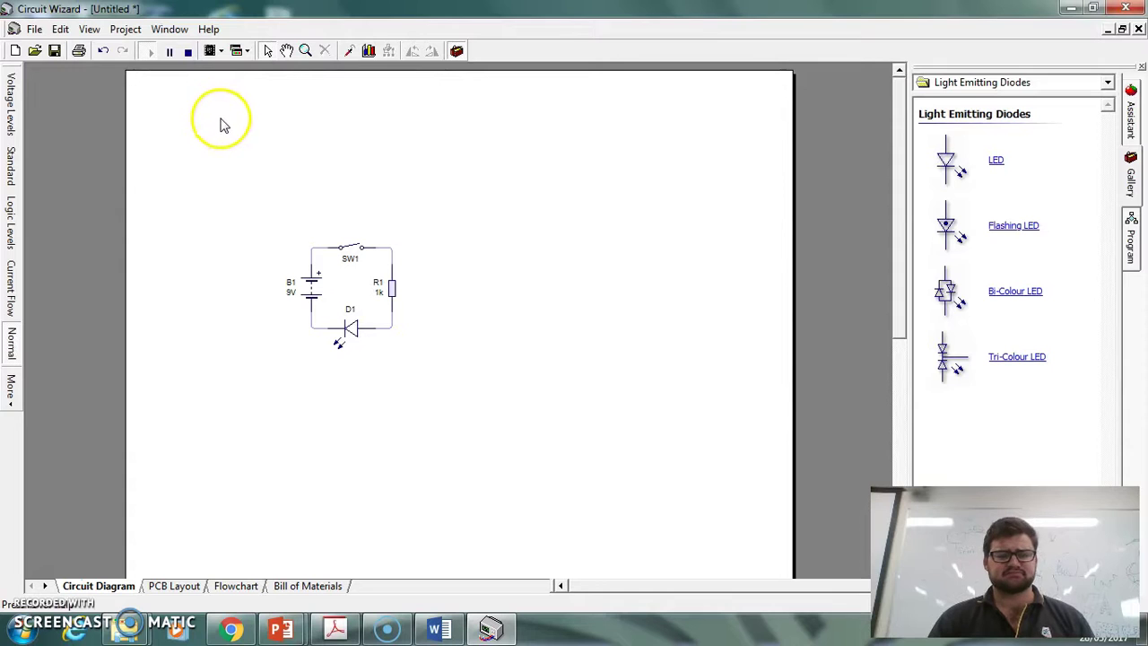
# Step: Enable Faults under Project > Simulation
pyautogui.click(147, 51)
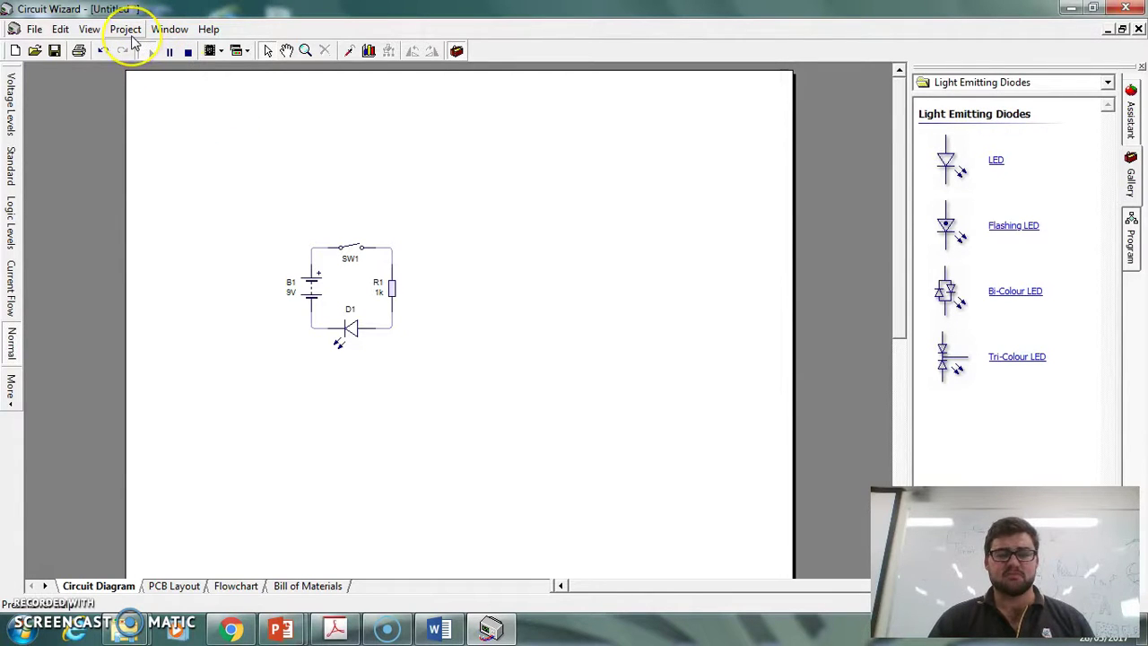
pyautogui.click(126, 30)
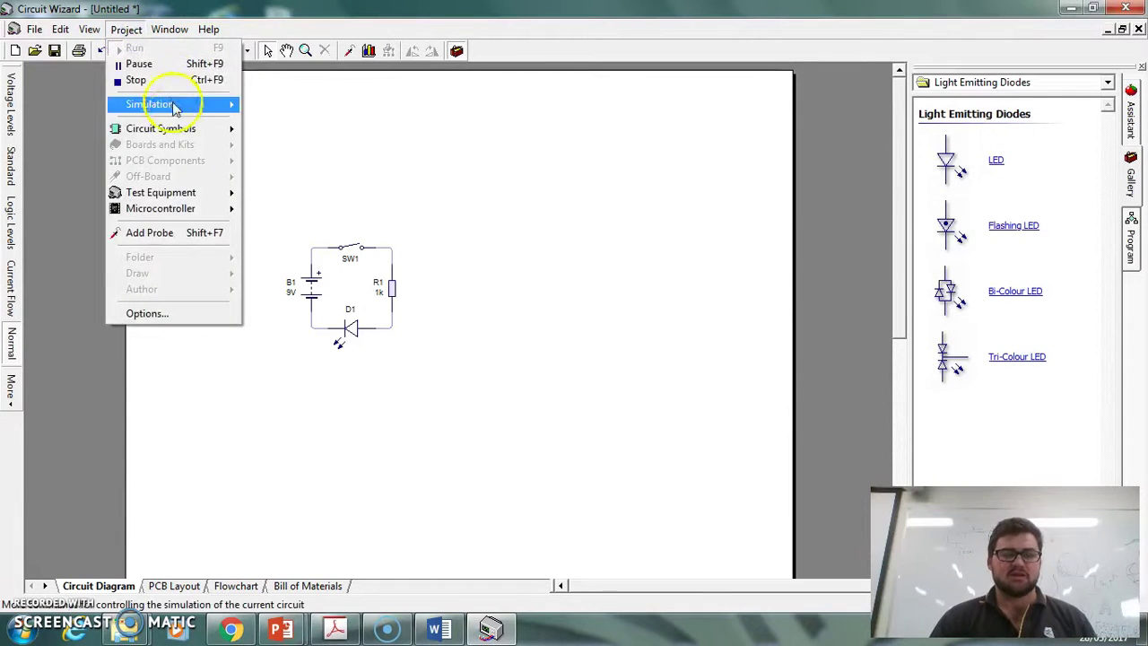
pyautogui.moveTo(178, 111)
pyautogui.click(278, 128)
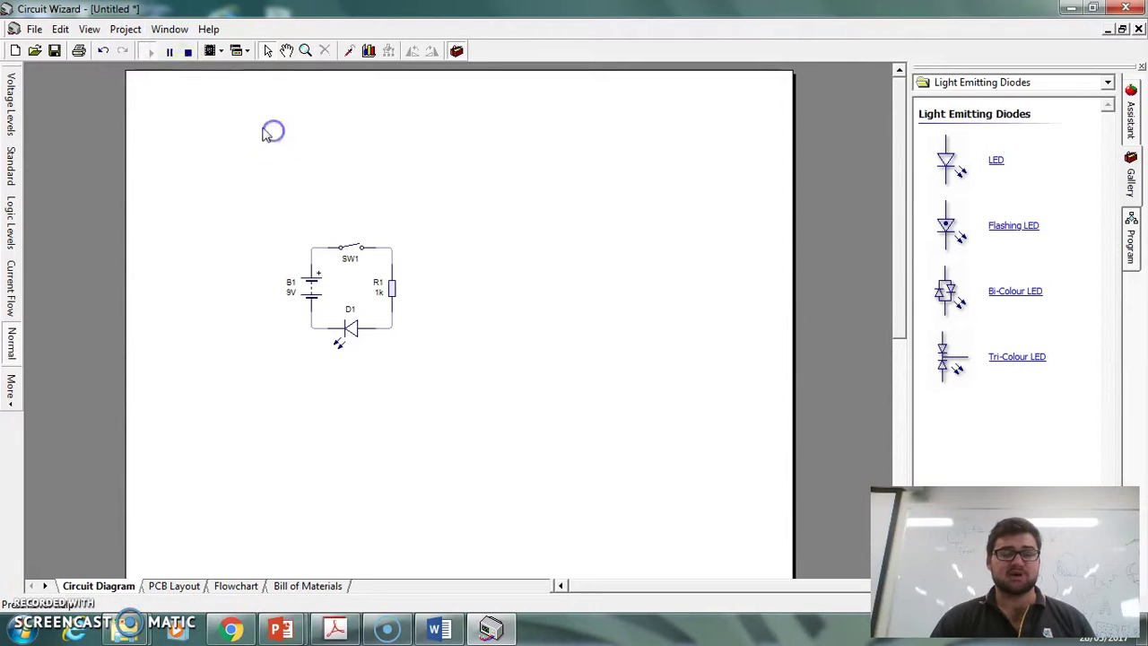
pyautogui.click(166, 29)
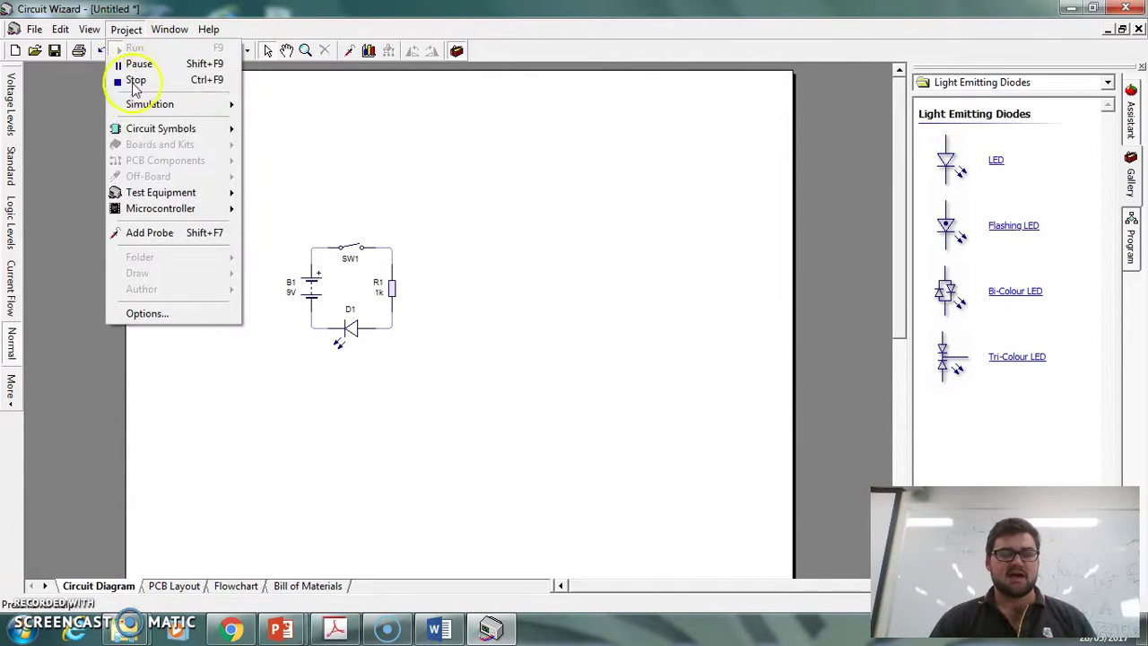
pyautogui.moveTo(177, 106)
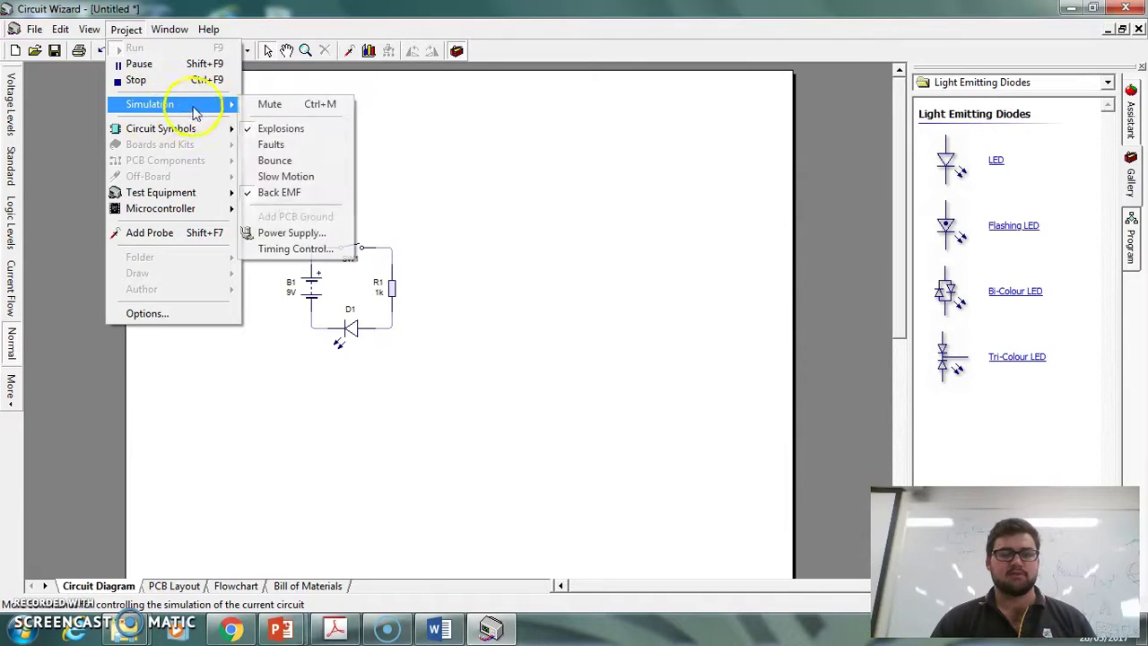
pyautogui.click(283, 145)
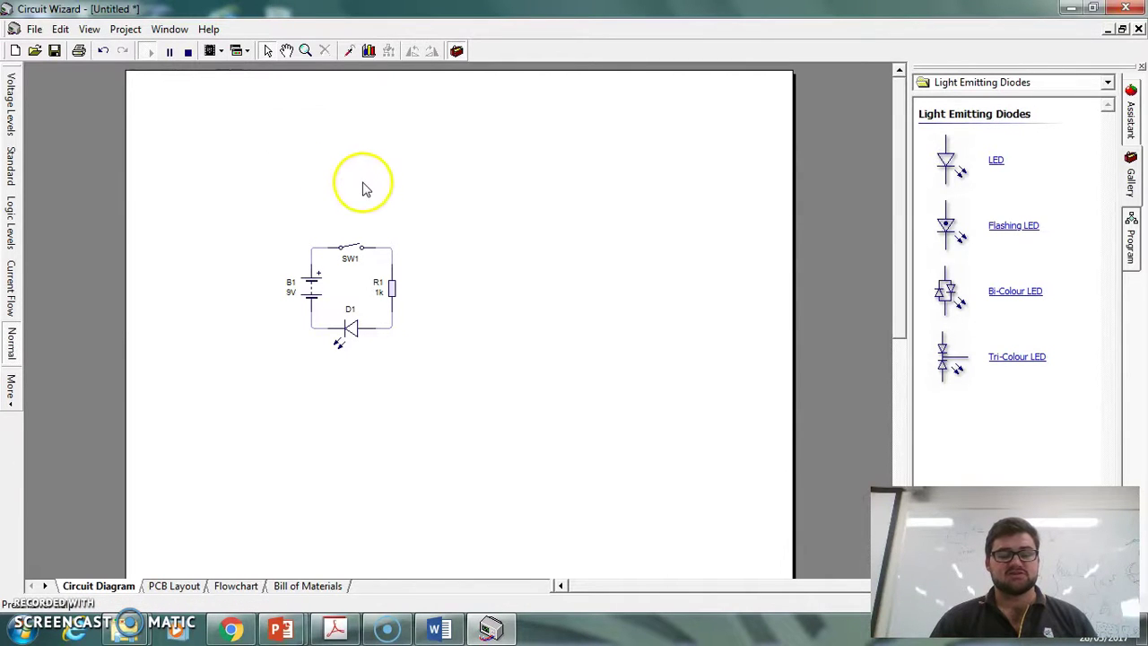
# Step: Set R1 to 1 Ω, close SW1 to blow LED D1, then stop the simulation
pyautogui.doubleClick(391, 289)
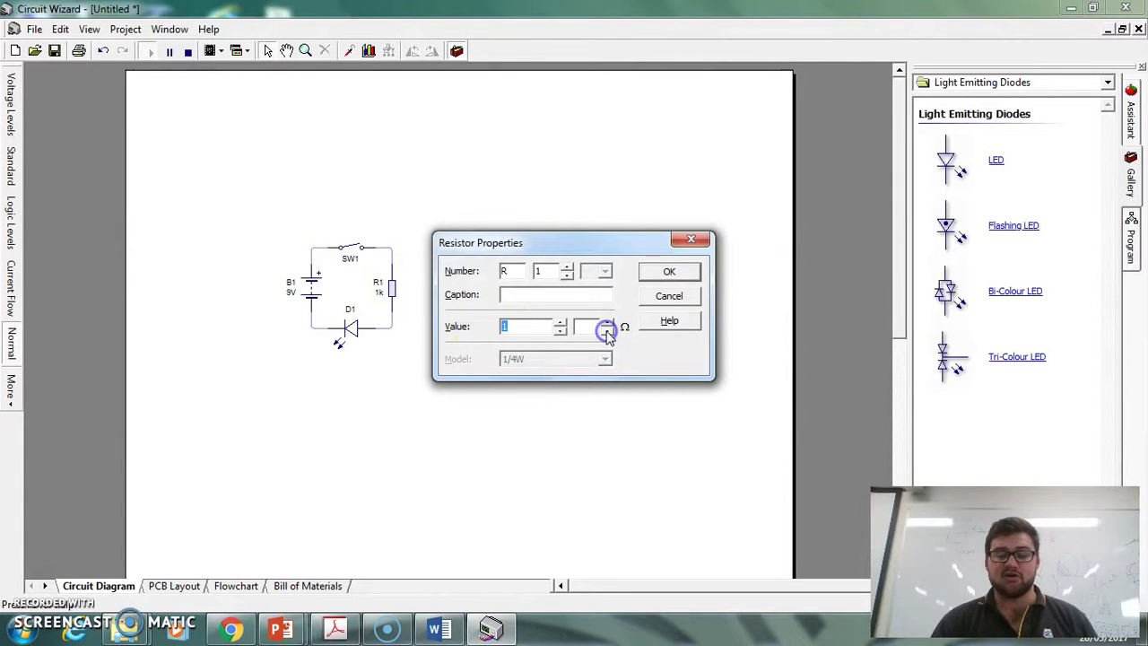
pyautogui.click(670, 275)
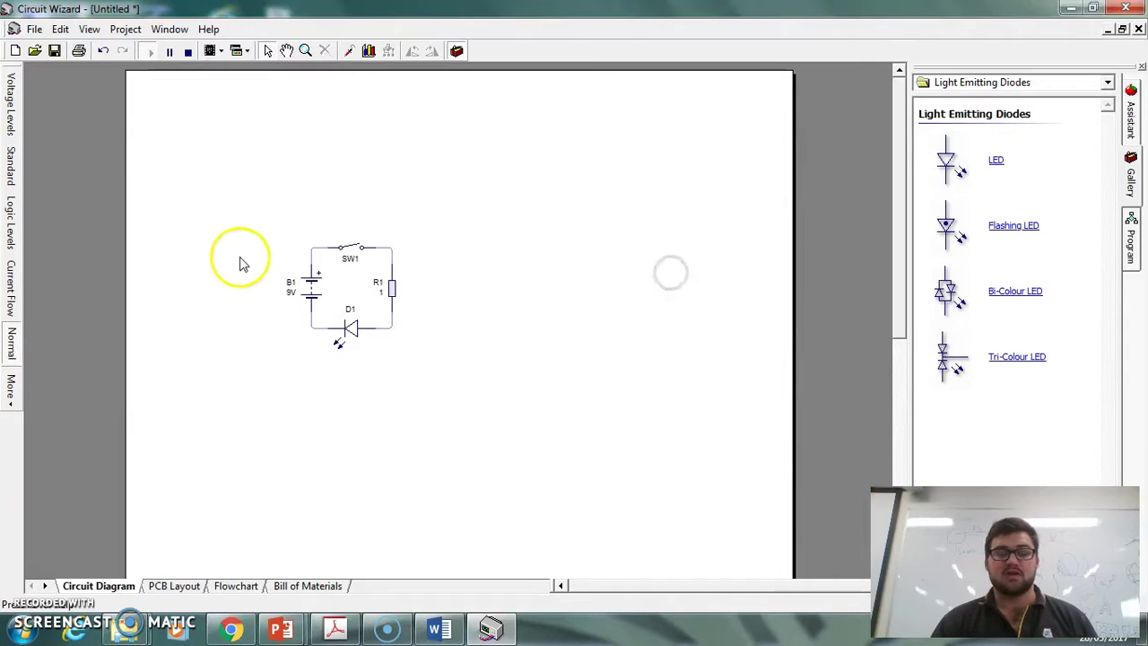
pyautogui.click(357, 251)
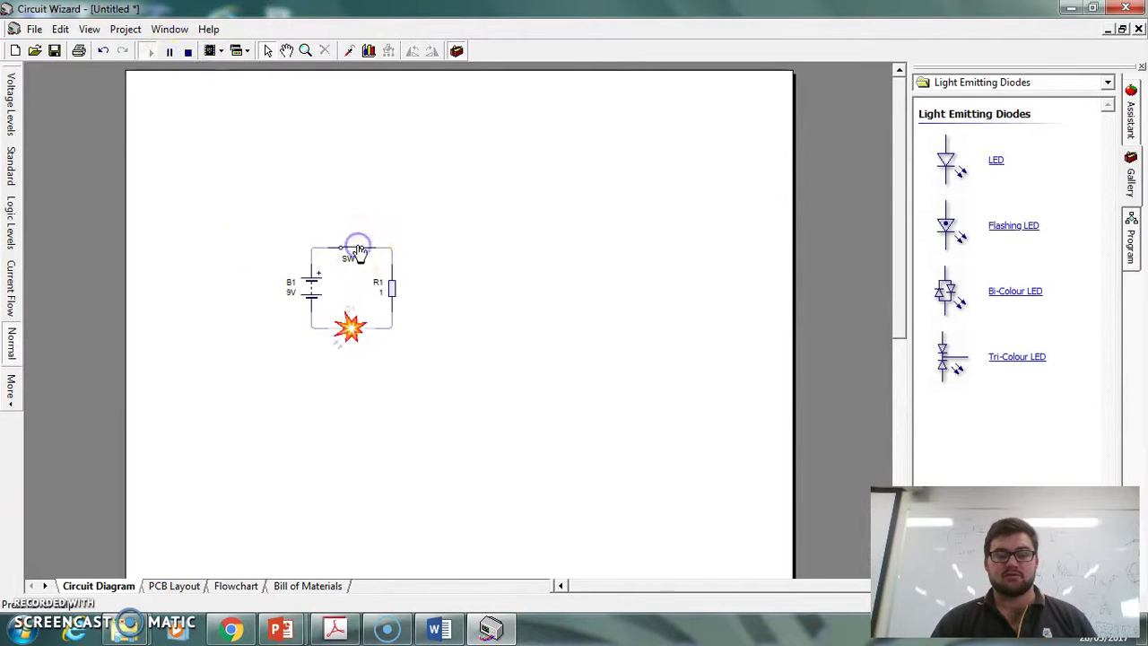
pyautogui.click(367, 260)
pyautogui.click(355, 250)
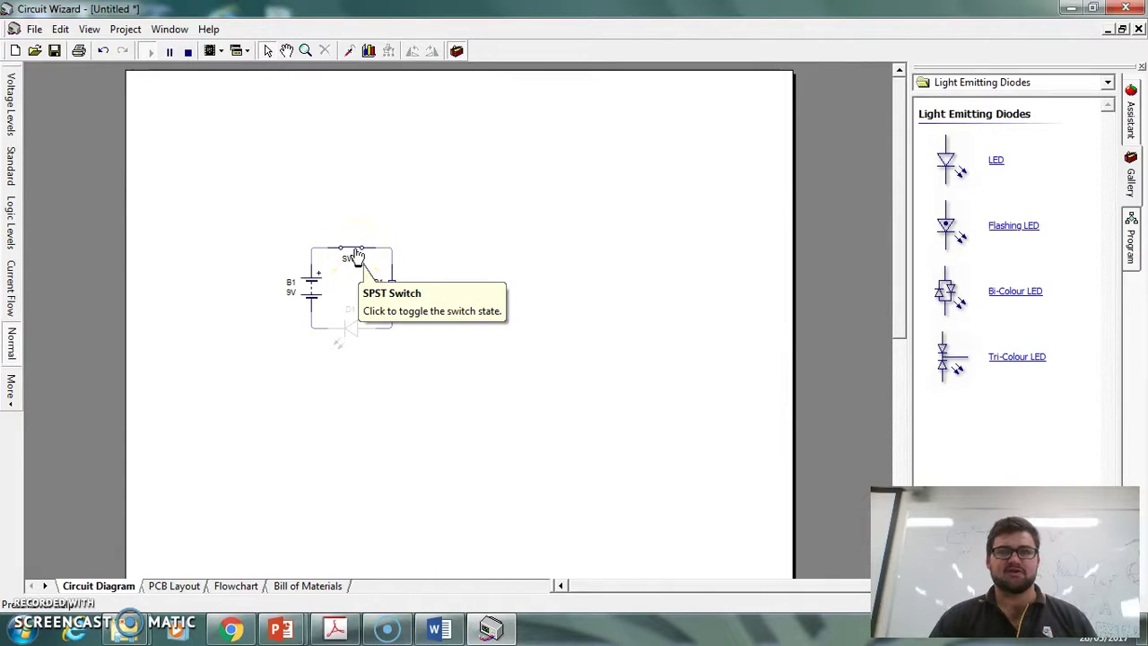
pyautogui.click(356, 253)
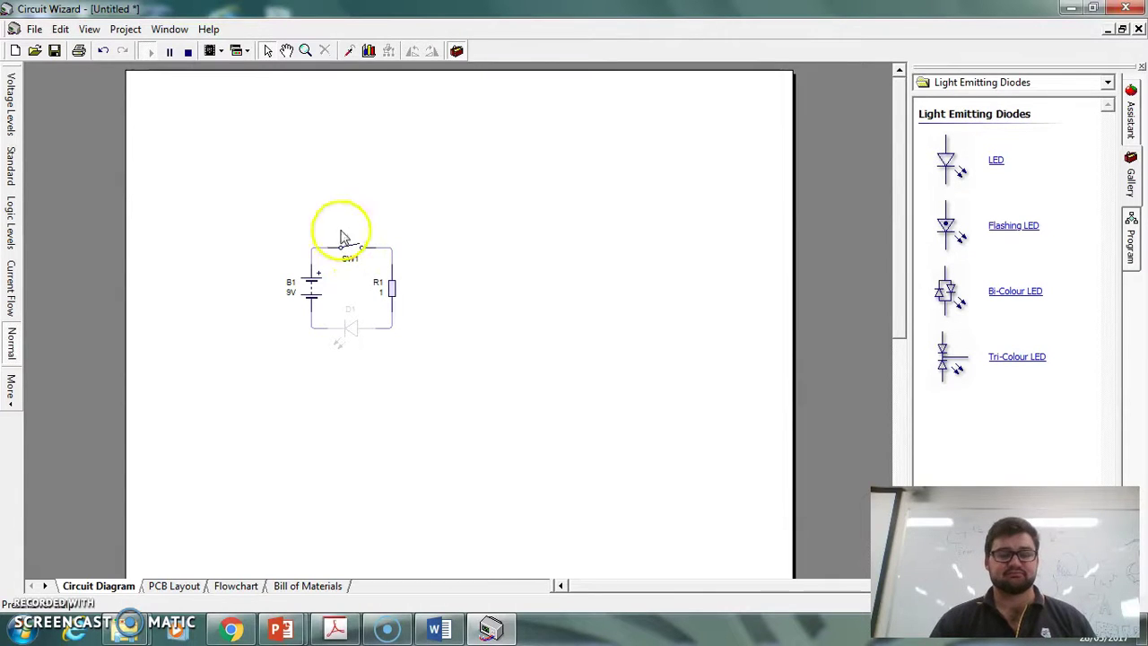
pyautogui.click(188, 51)
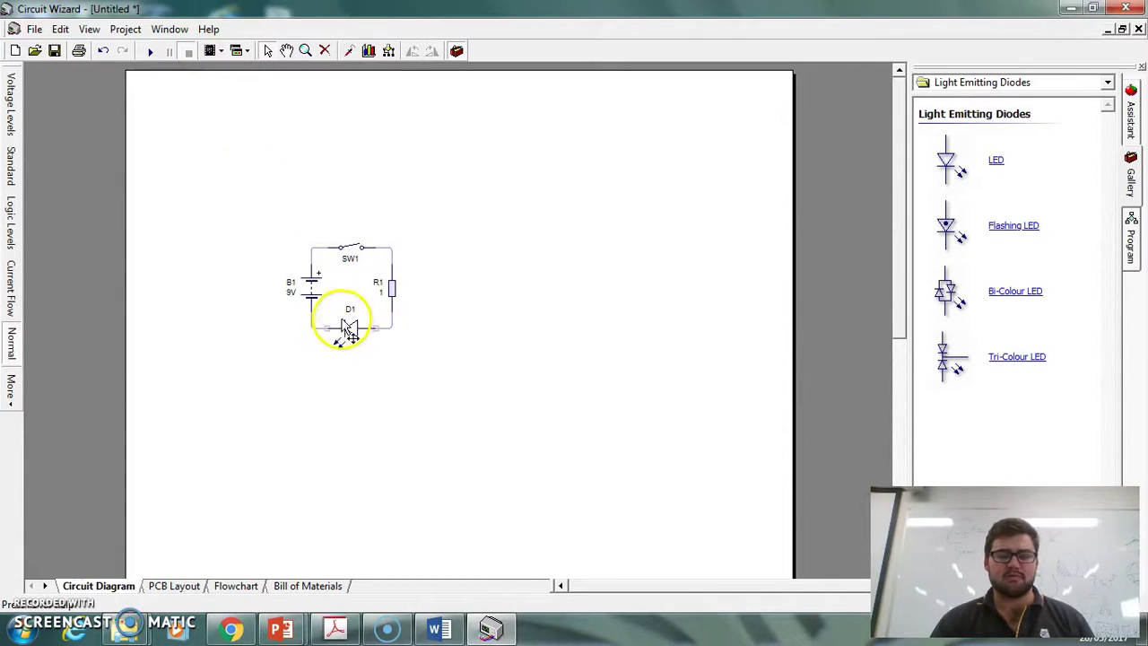
# Step: Change LED D1's model from Red to Blue in its properties
pyautogui.moveTo(402, 309)
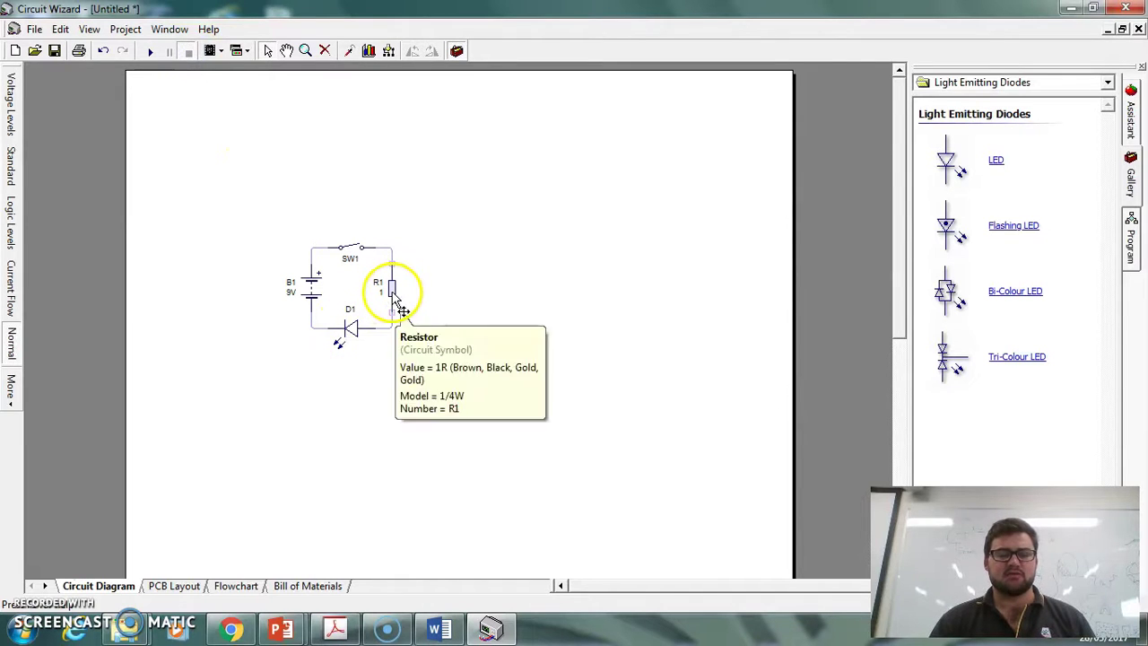
pyautogui.doubleClick(350, 329)
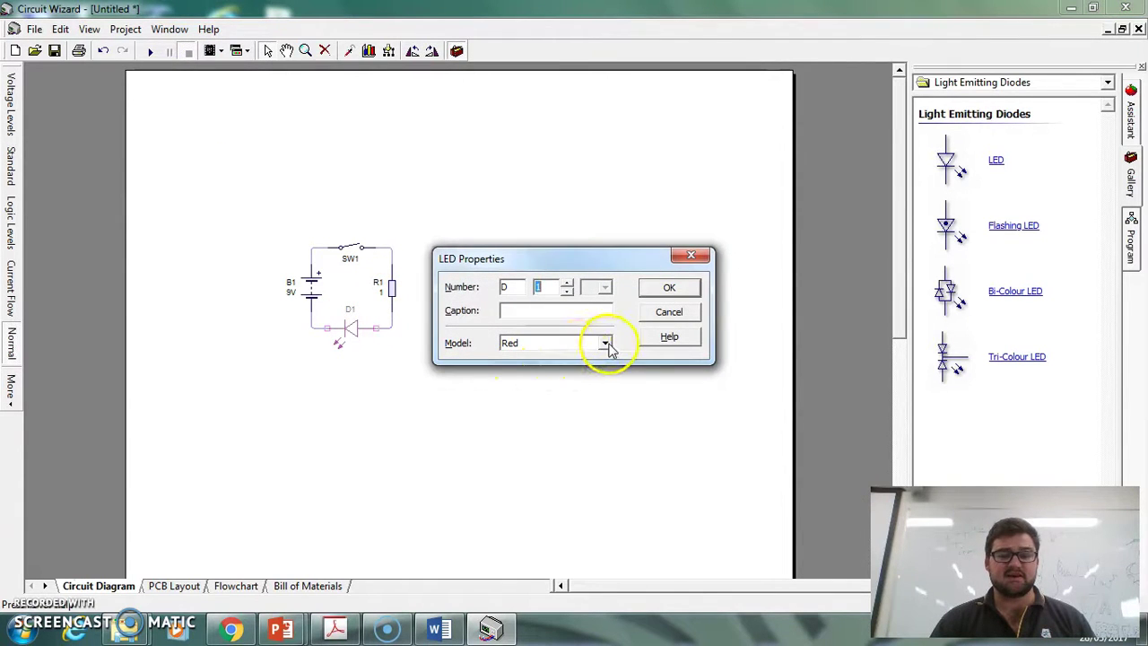
pyautogui.click(606, 344)
pyautogui.click(551, 401)
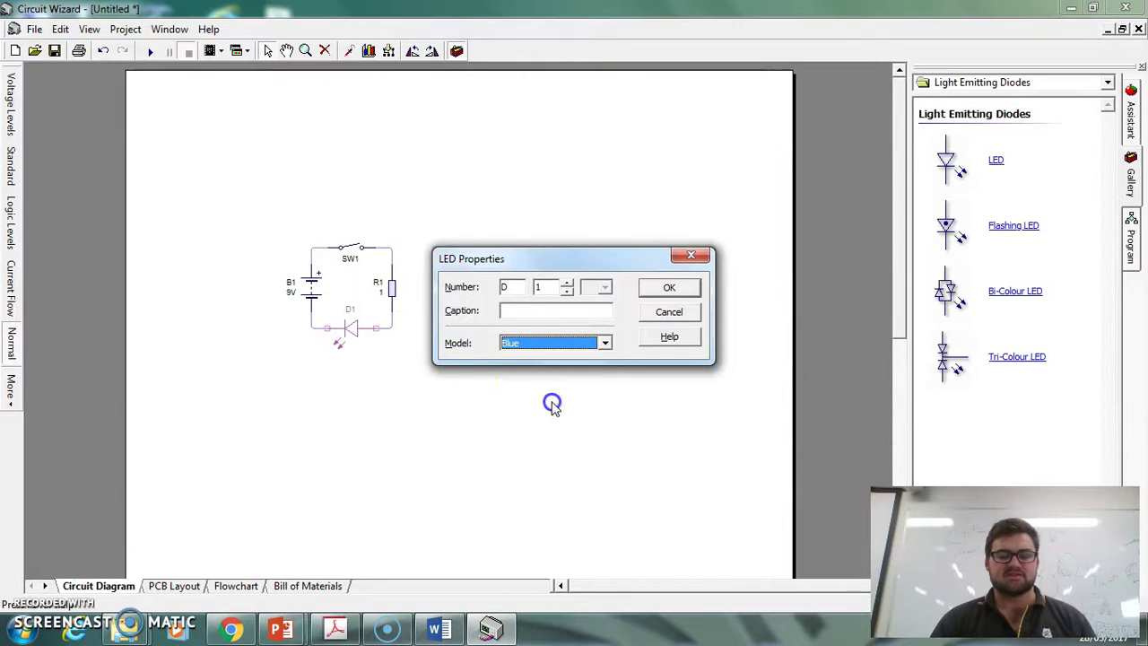
pyautogui.click(655, 287)
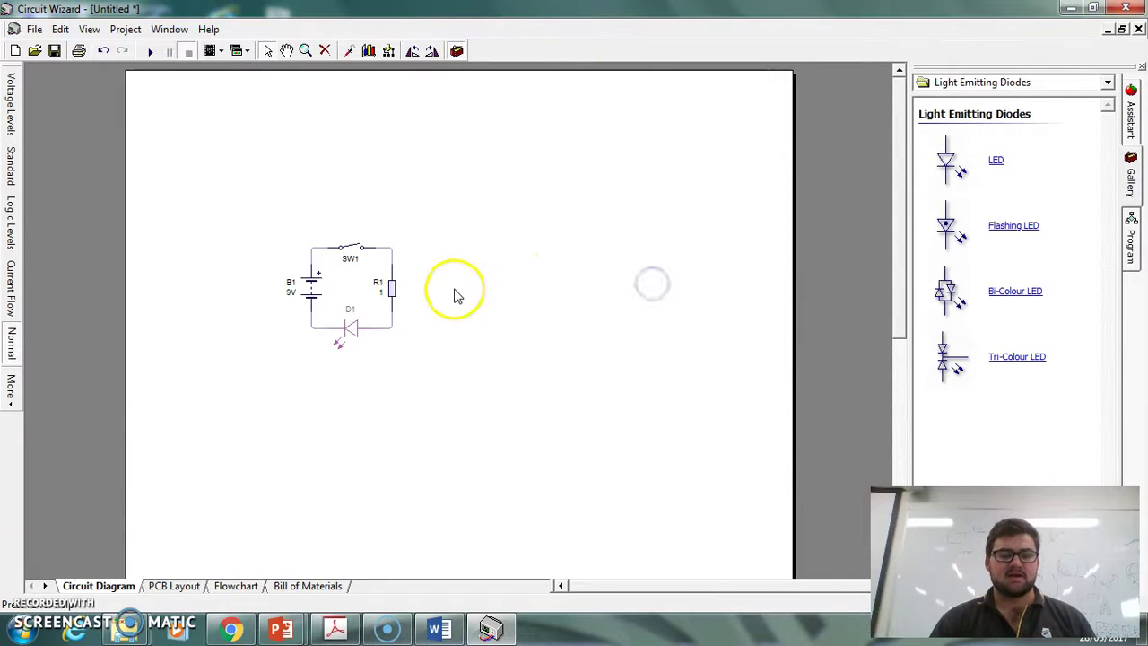
# Step: Set resistor R1's value back to 1k
pyautogui.click(395, 286)
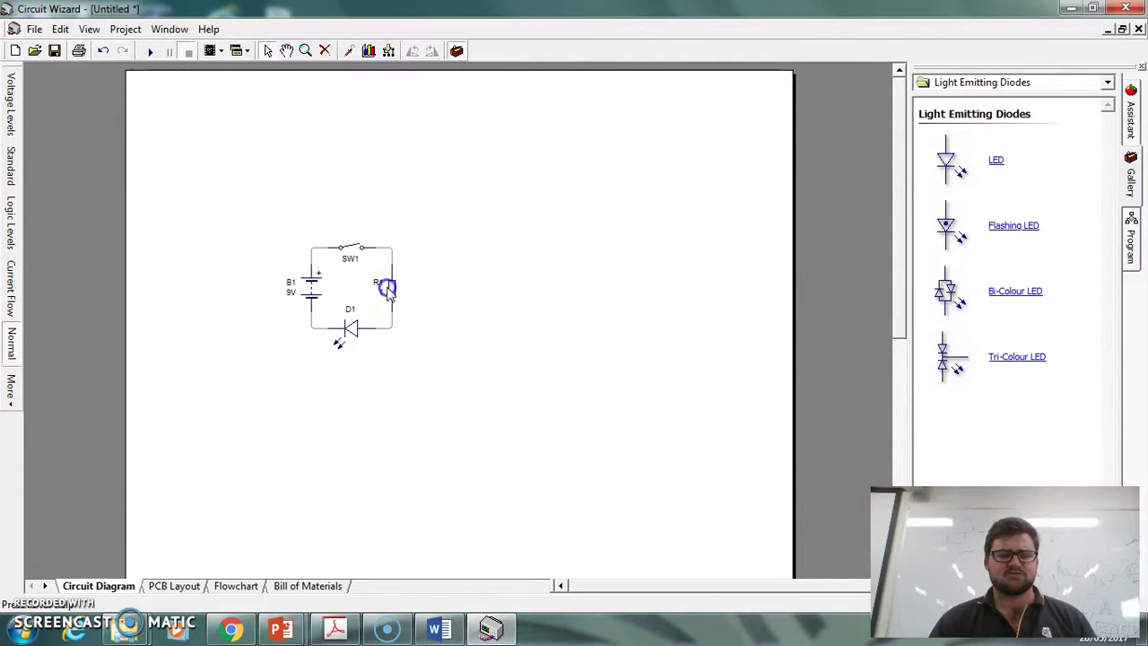
pyautogui.doubleClick(395, 287)
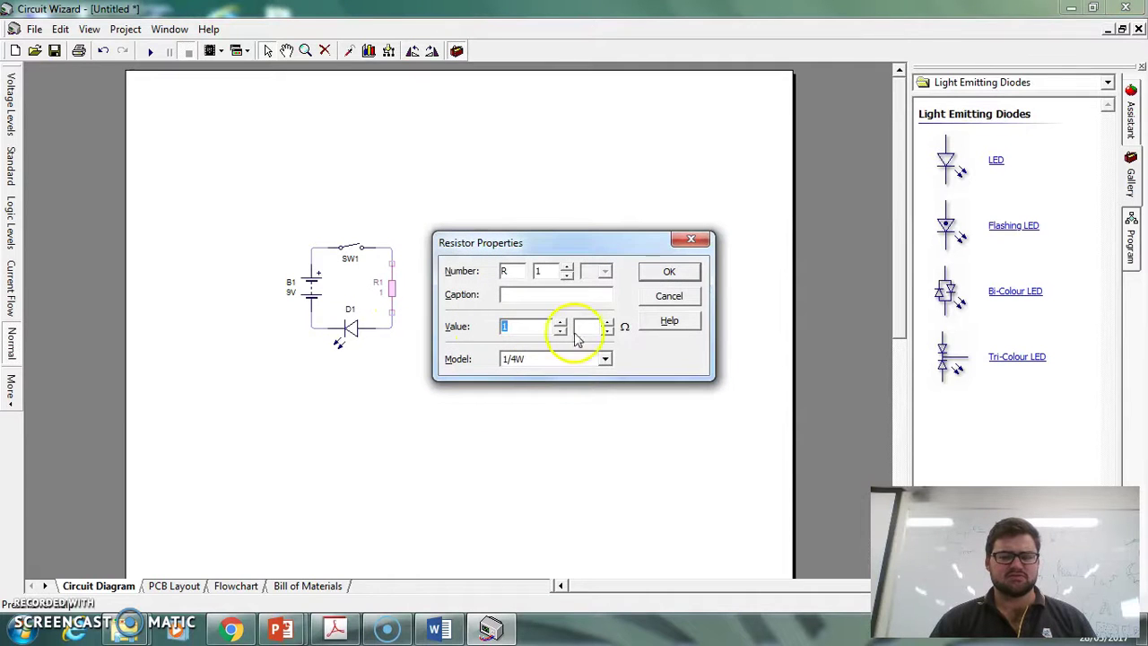
pyautogui.click(668, 273)
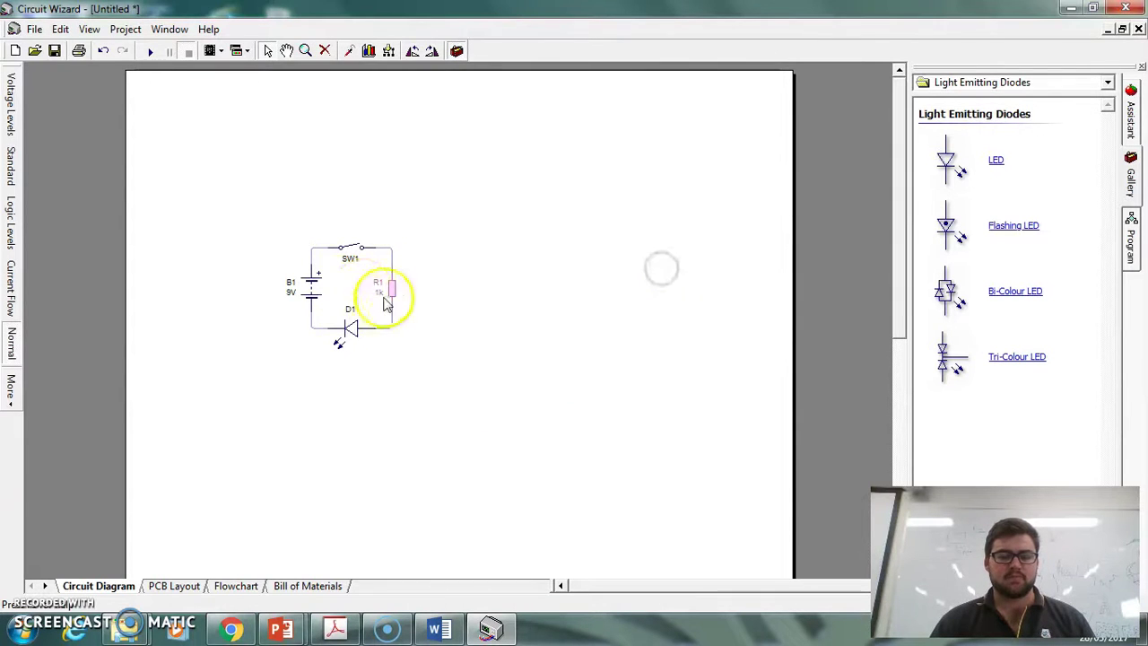
# Step: Run the simulation, close SW1 to light D1 blue, reopen it, and stop
pyautogui.click(151, 51)
pyautogui.click(357, 247)
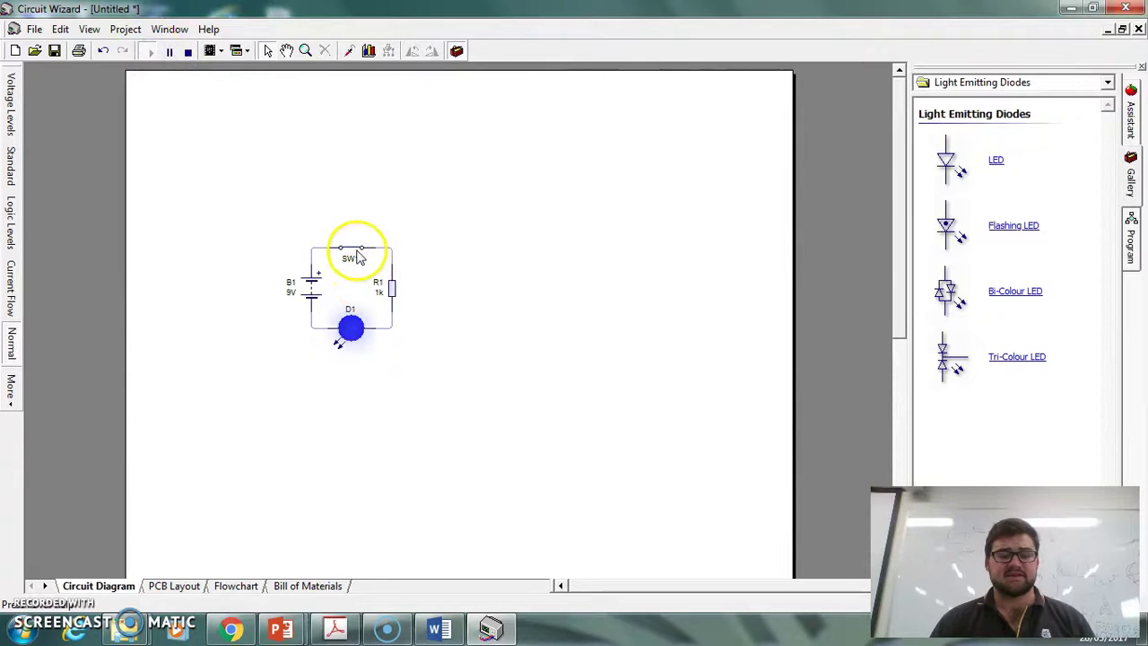
pyautogui.click(357, 247)
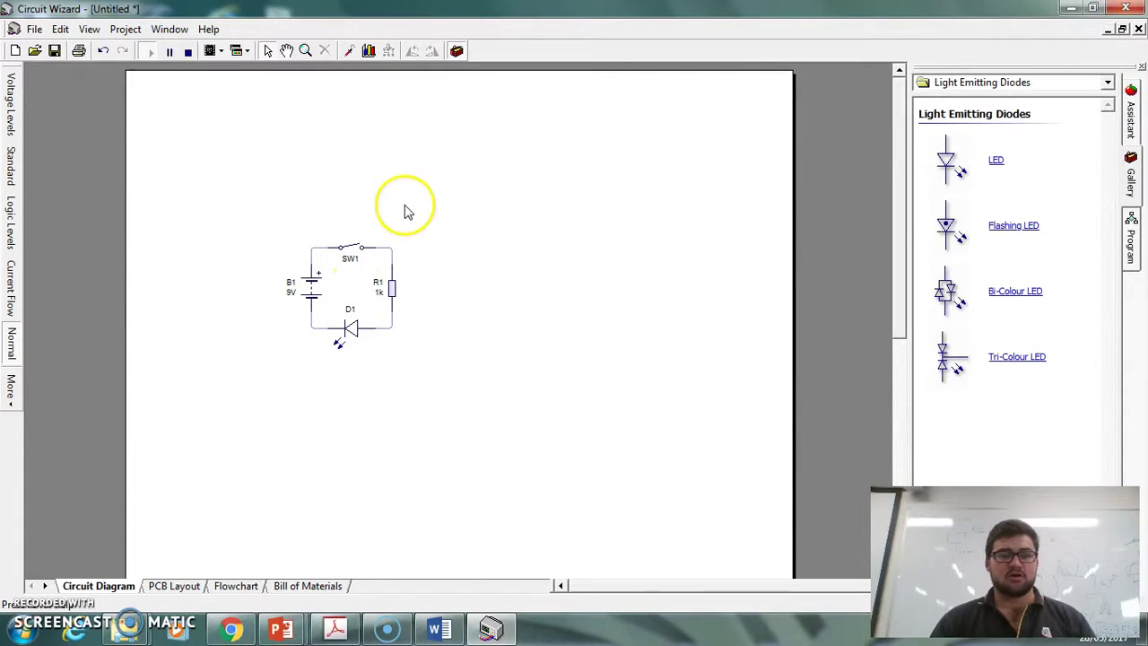
pyautogui.click(188, 51)
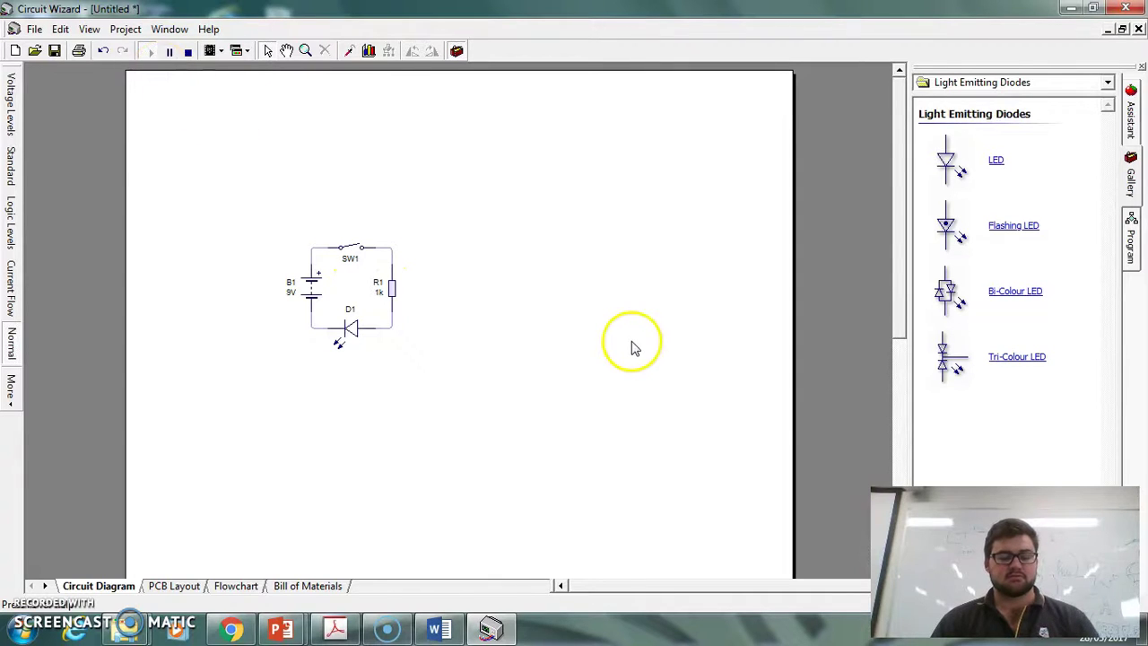